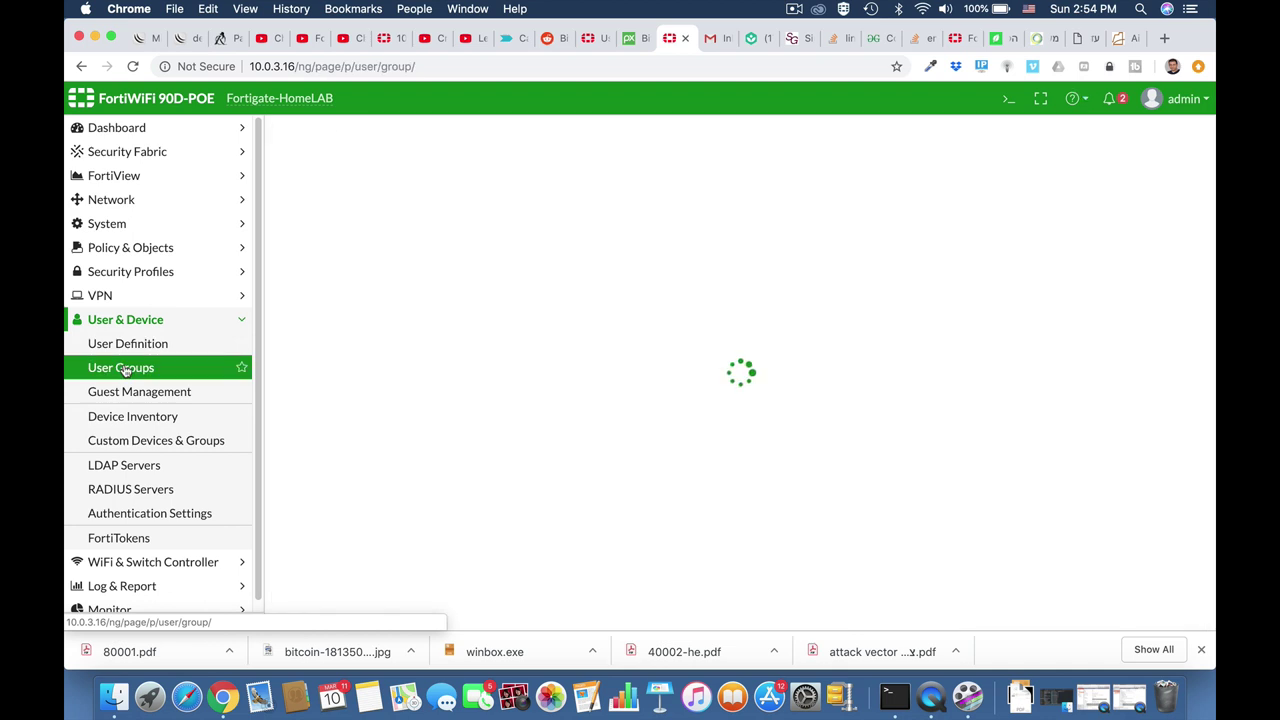
Create a new user group named technicians with the Guest type.
click(317, 140)
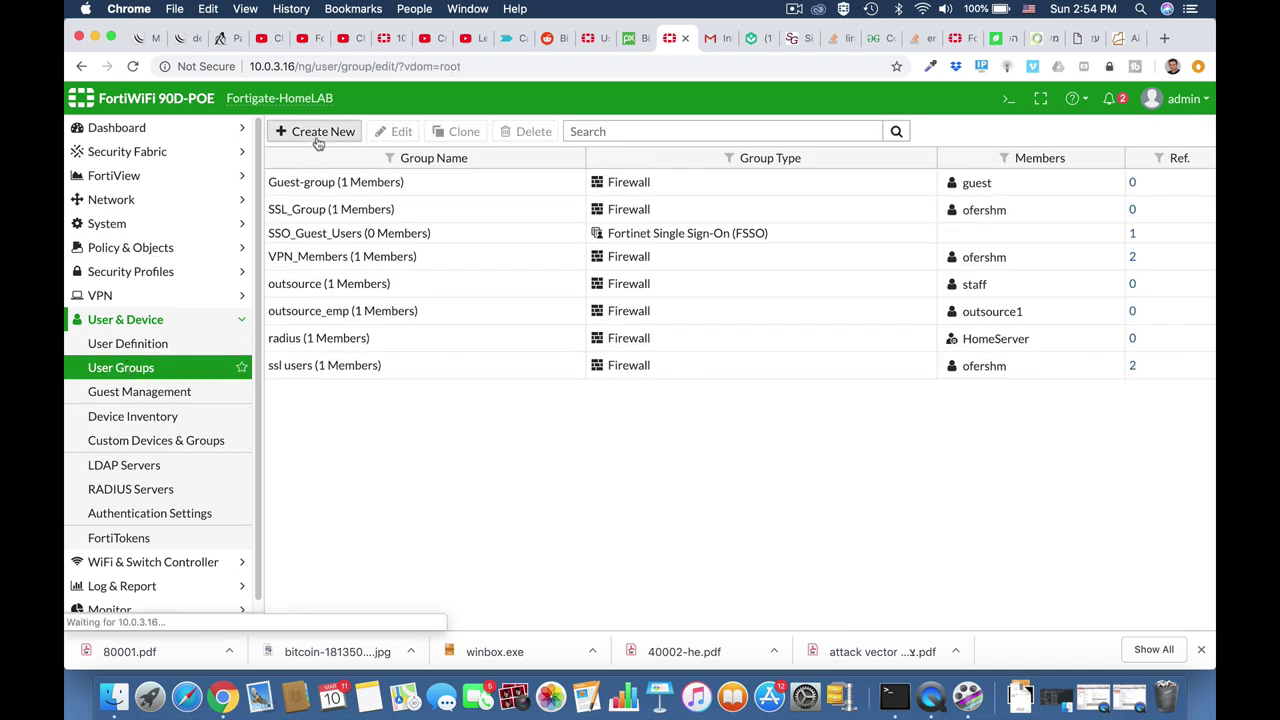
click(368, 161)
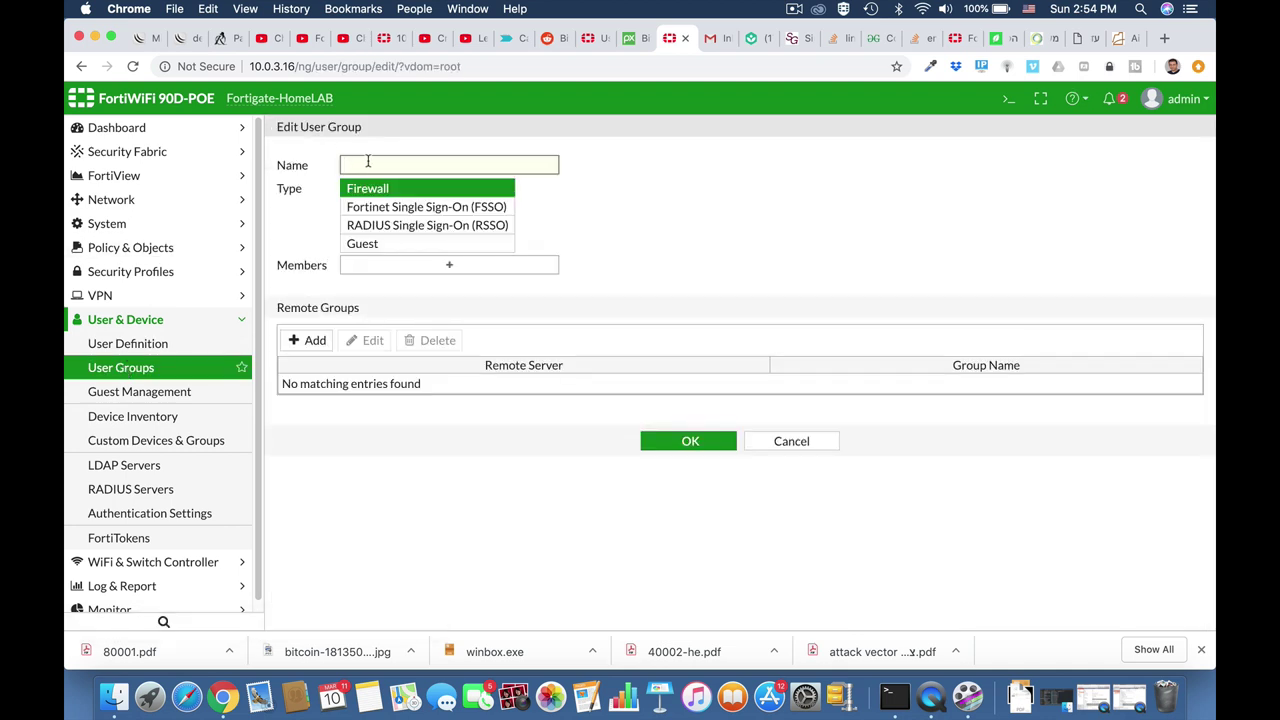
text(technicians)
click(418, 250)
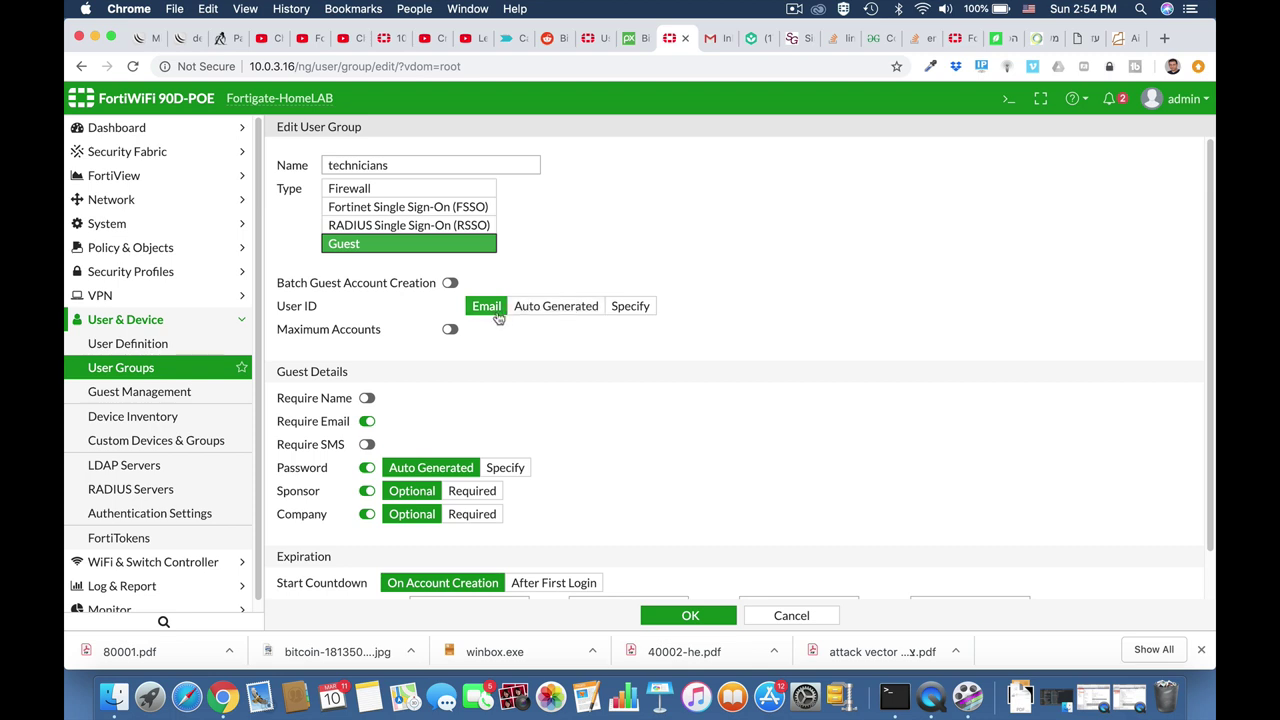
Require guest name, drop Sponsor and Company, set 12-hour expiry, and save the group.
scroll(435, 382, down, 2)
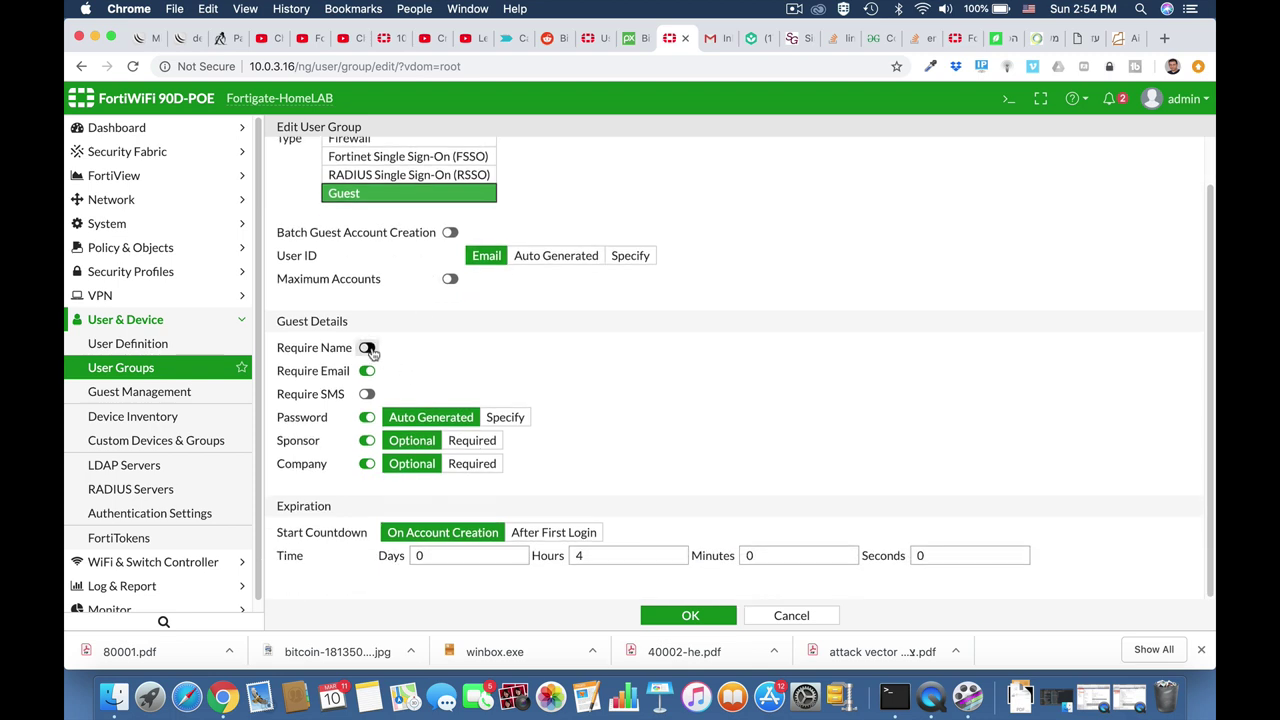
click(367, 348)
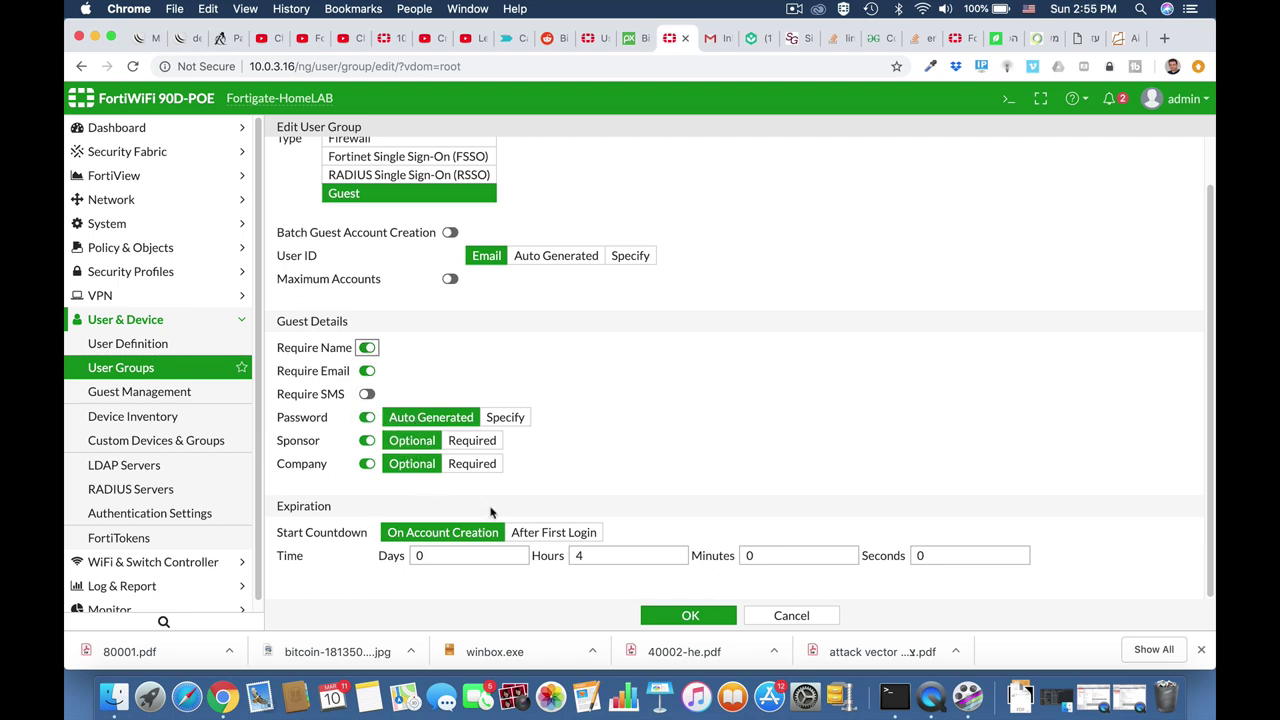
click(367, 464)
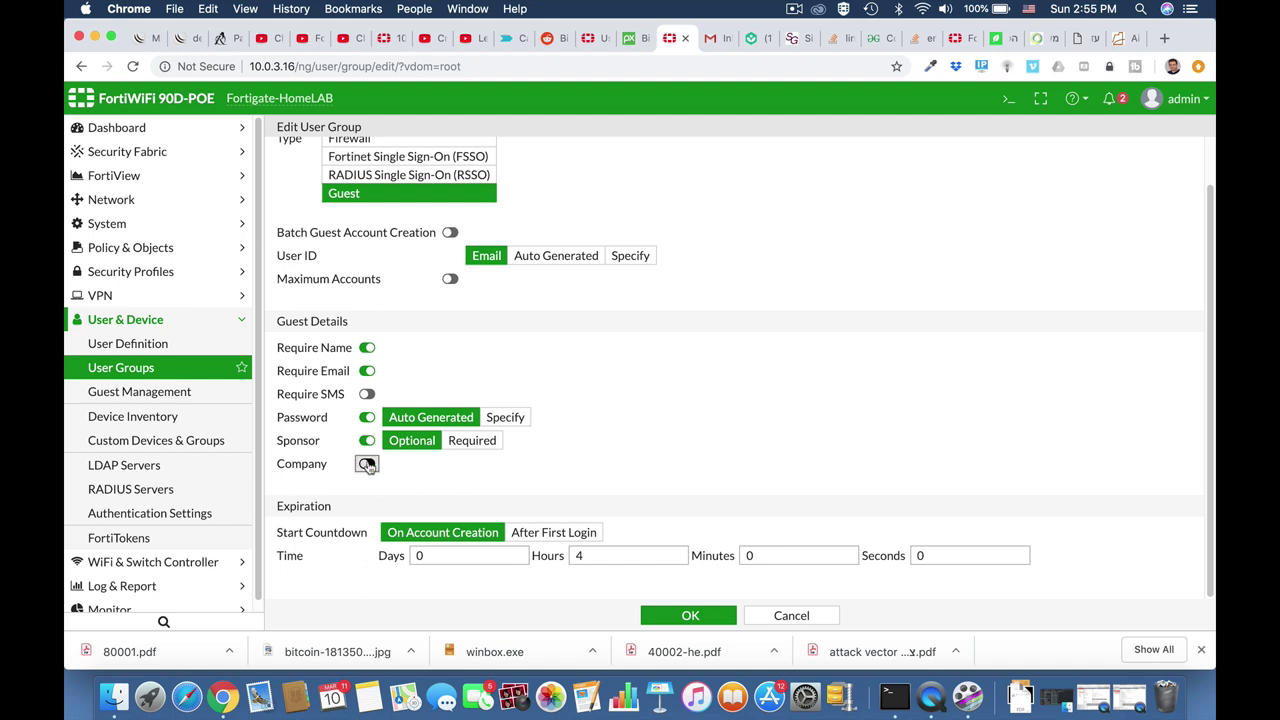
click(367, 441)
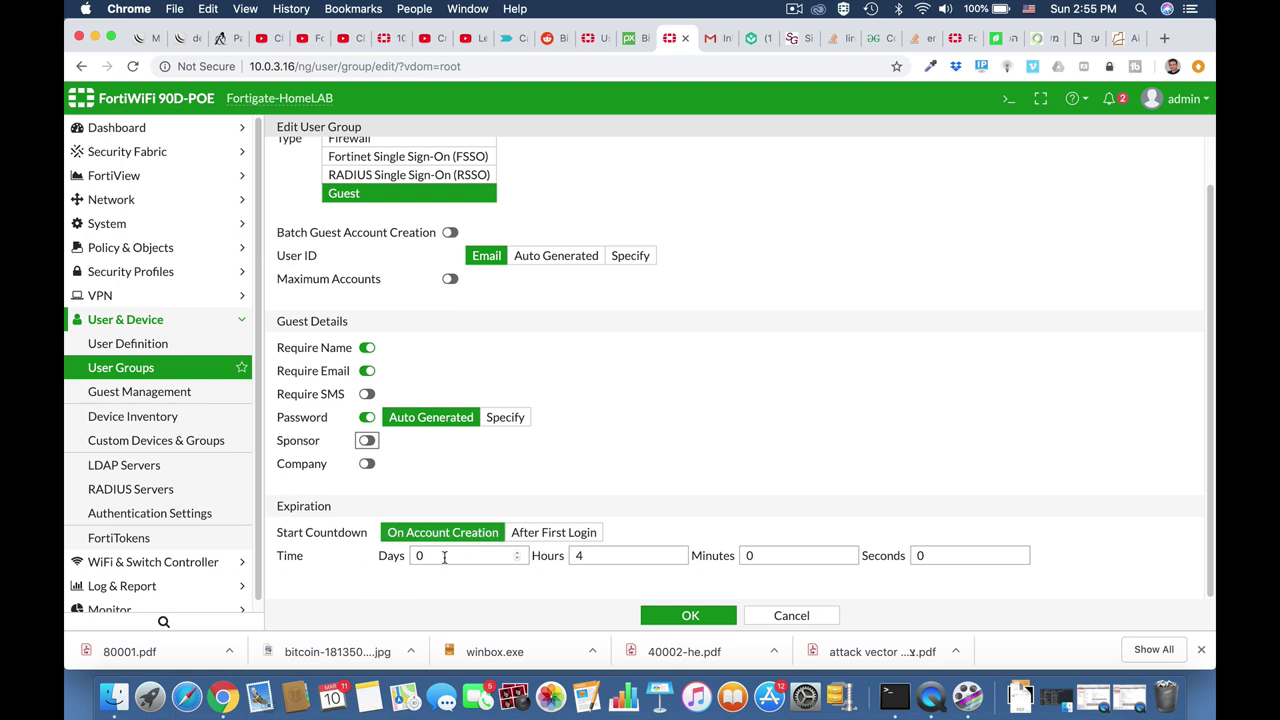
double_click(588, 558)
text(12)
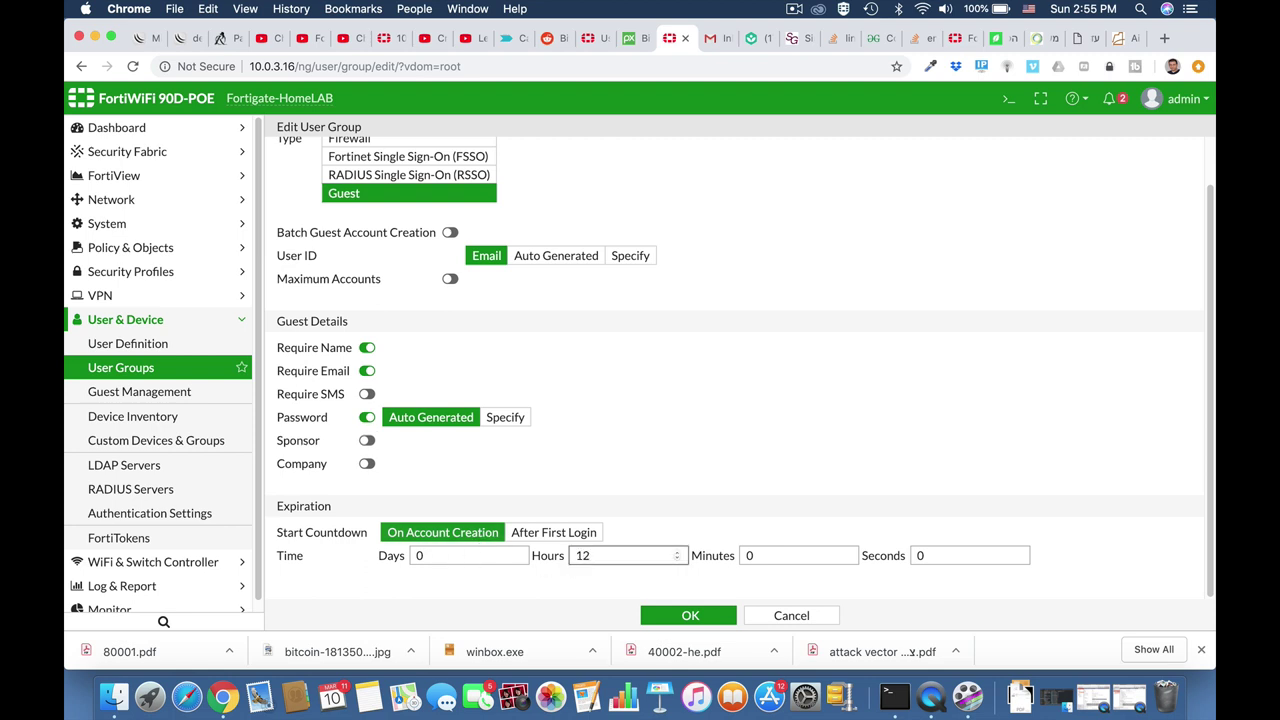
scroll(737, 425, up, 2)
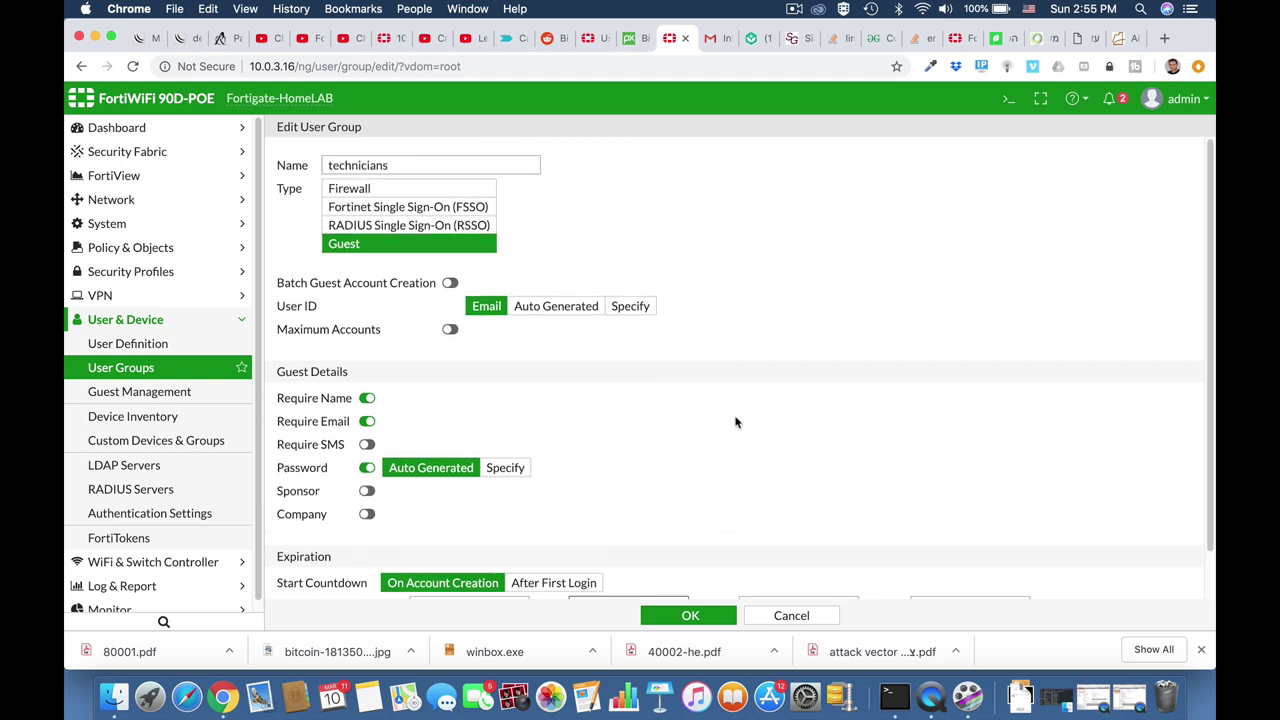
scroll(735, 422, down, 2)
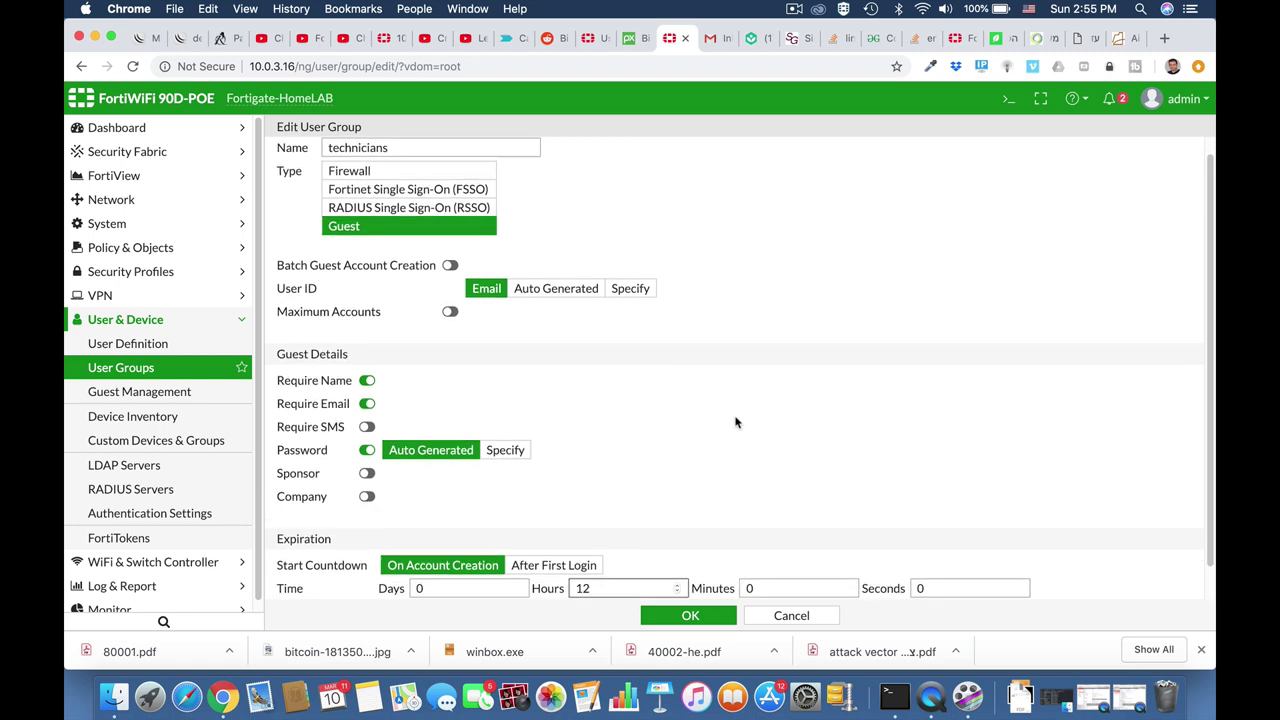
click(689, 617)
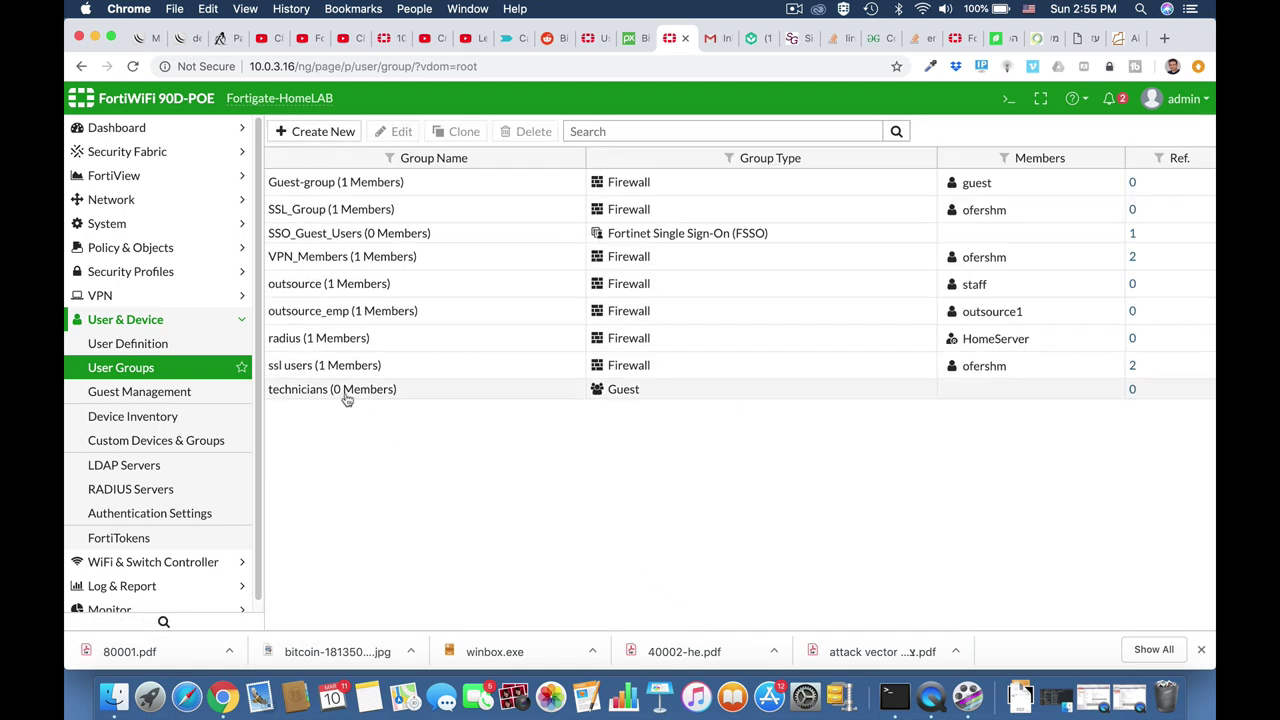
Open a New User form under Guest Management.
click(186, 394)
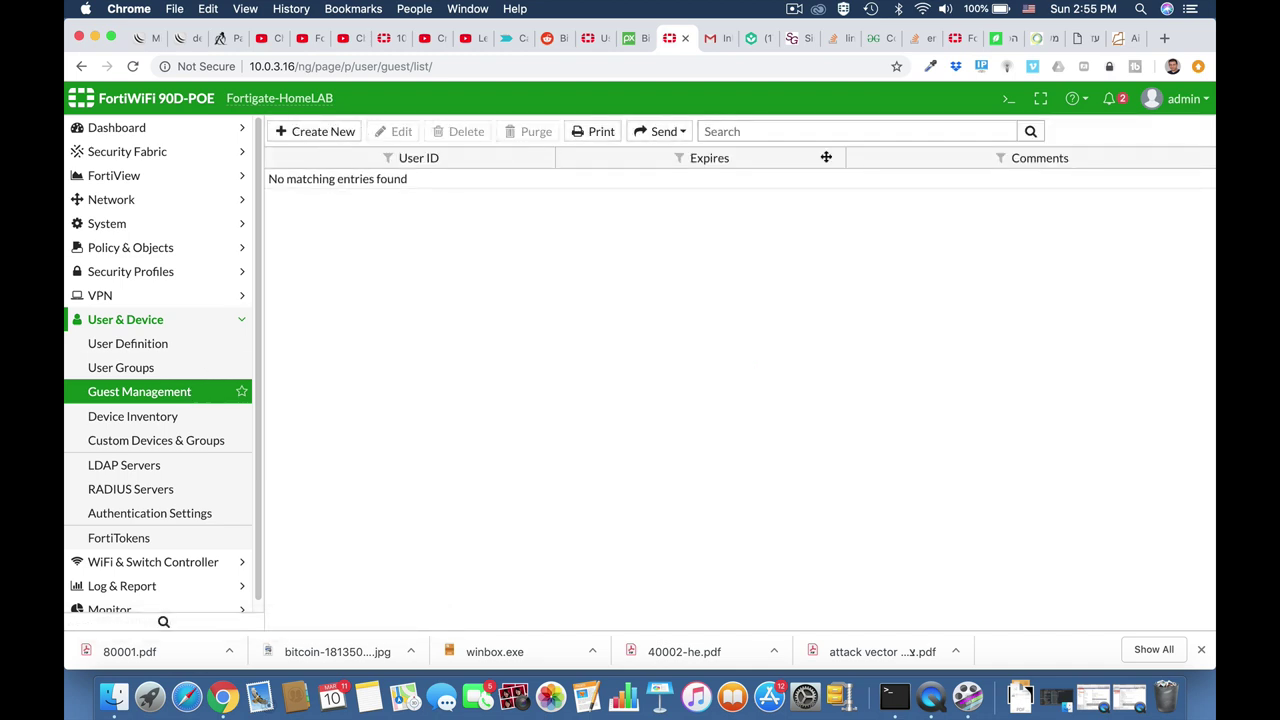
click(330, 132)
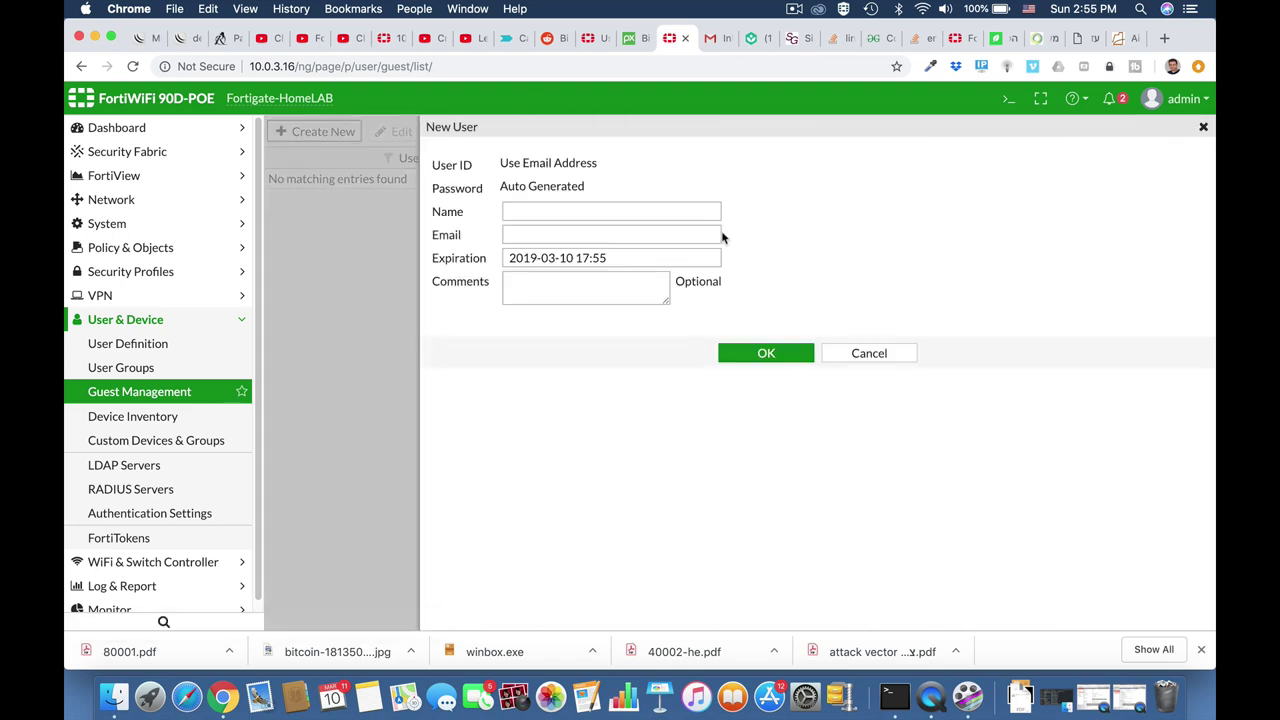
Create the guest account with the guest's name and autocompleted e-mail address.
click(591, 211)
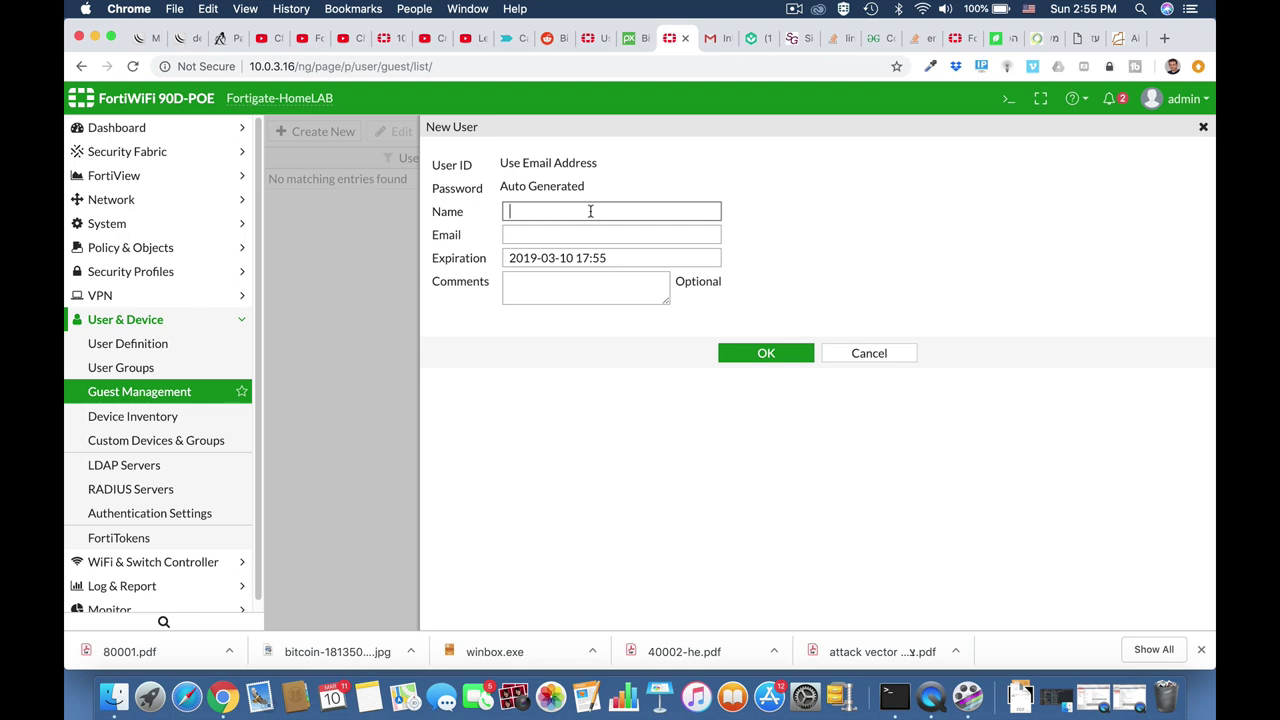
text(ofer)
click(593, 235)
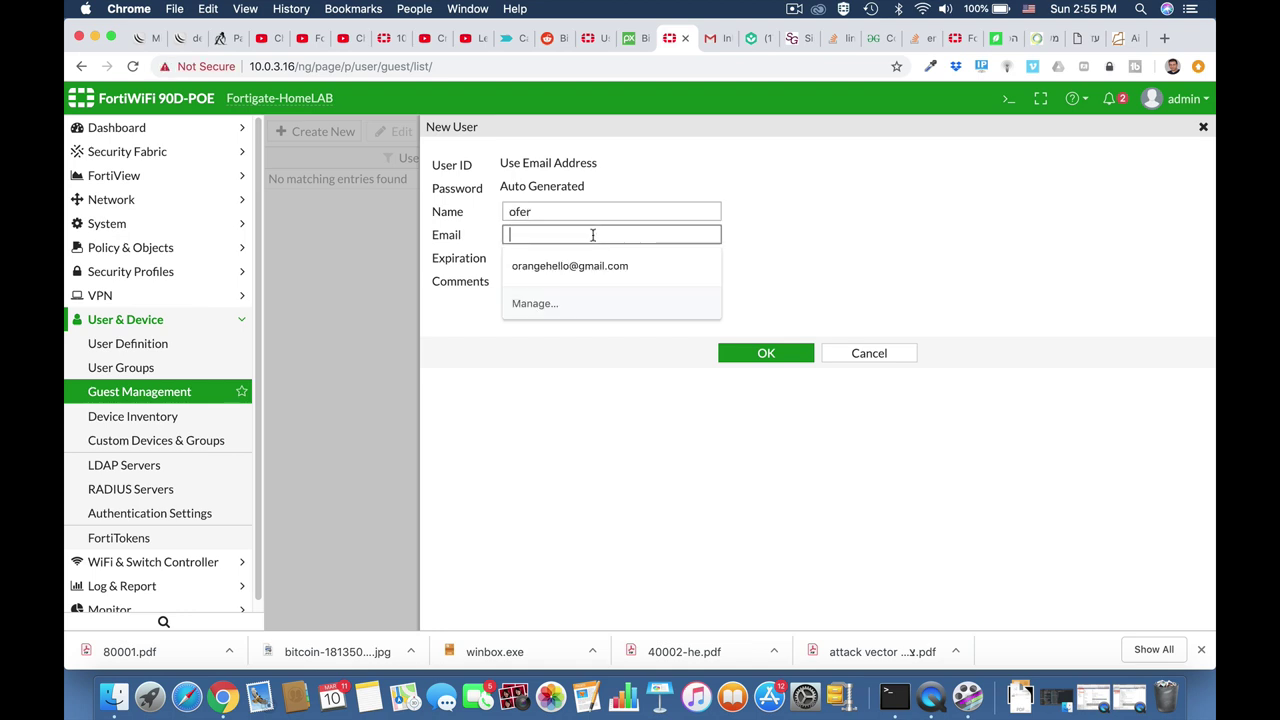
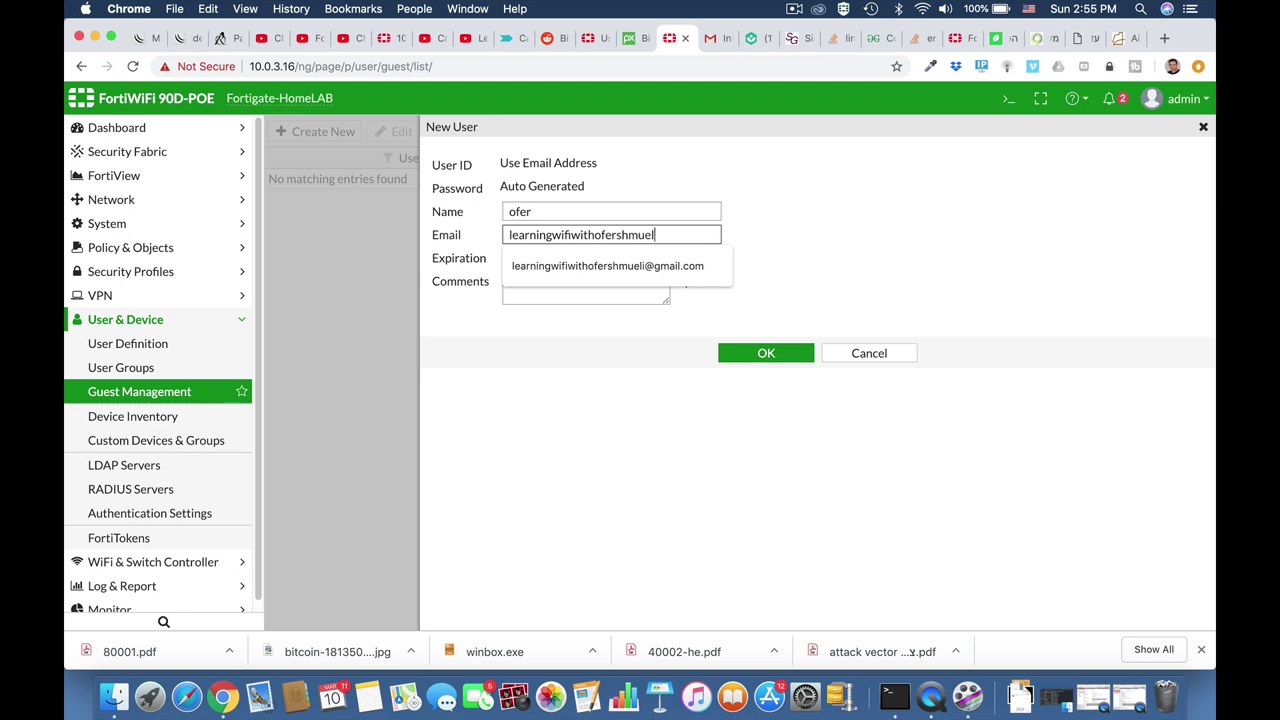
key(Down)
key(Return)
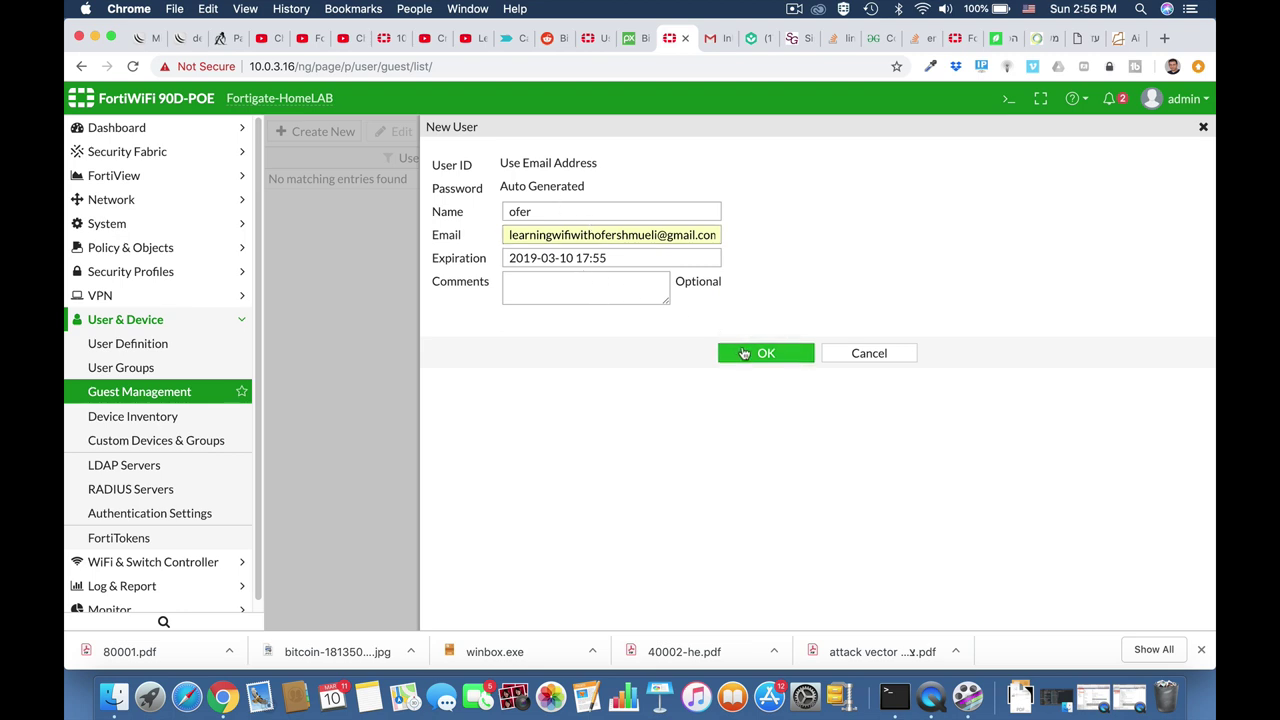
click(744, 353)
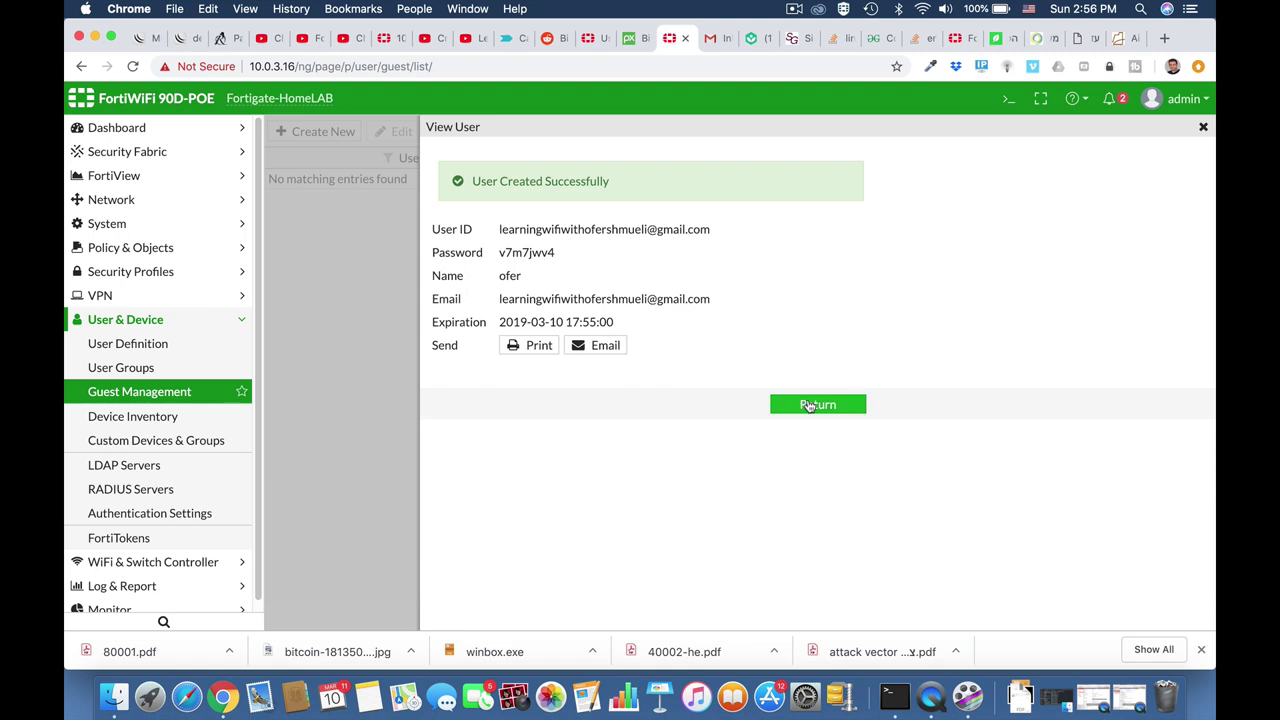
Copy the generated guest password and go back to the Guest Management list.
double_click(528, 252)
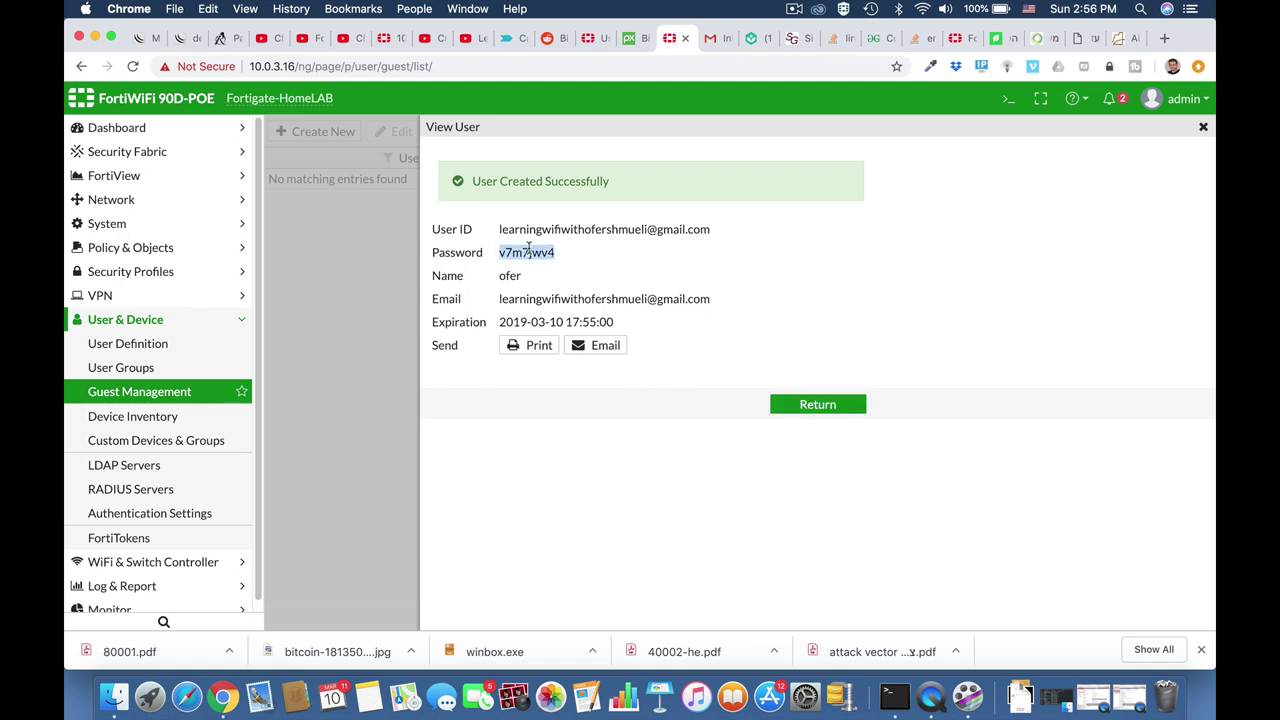
click(815, 408)
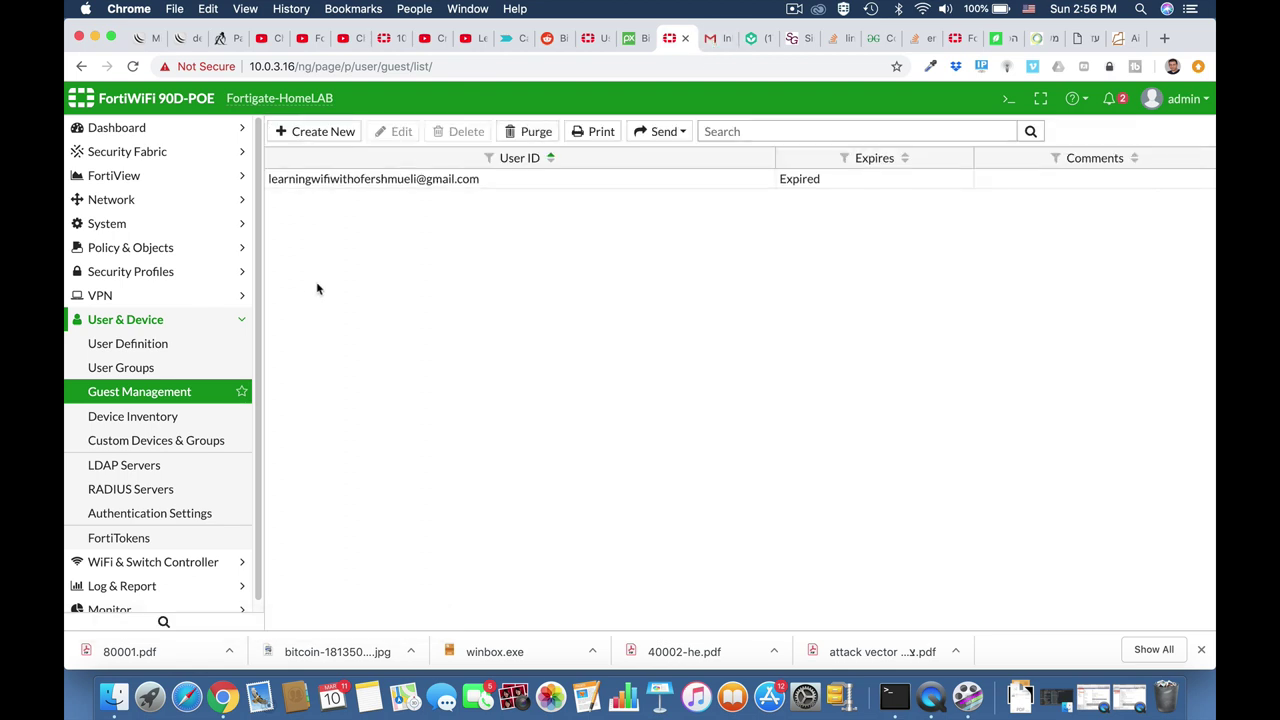
Check the technicians group, then select the internal (INSIDE) interface under Network > Interfaces.
click(149, 367)
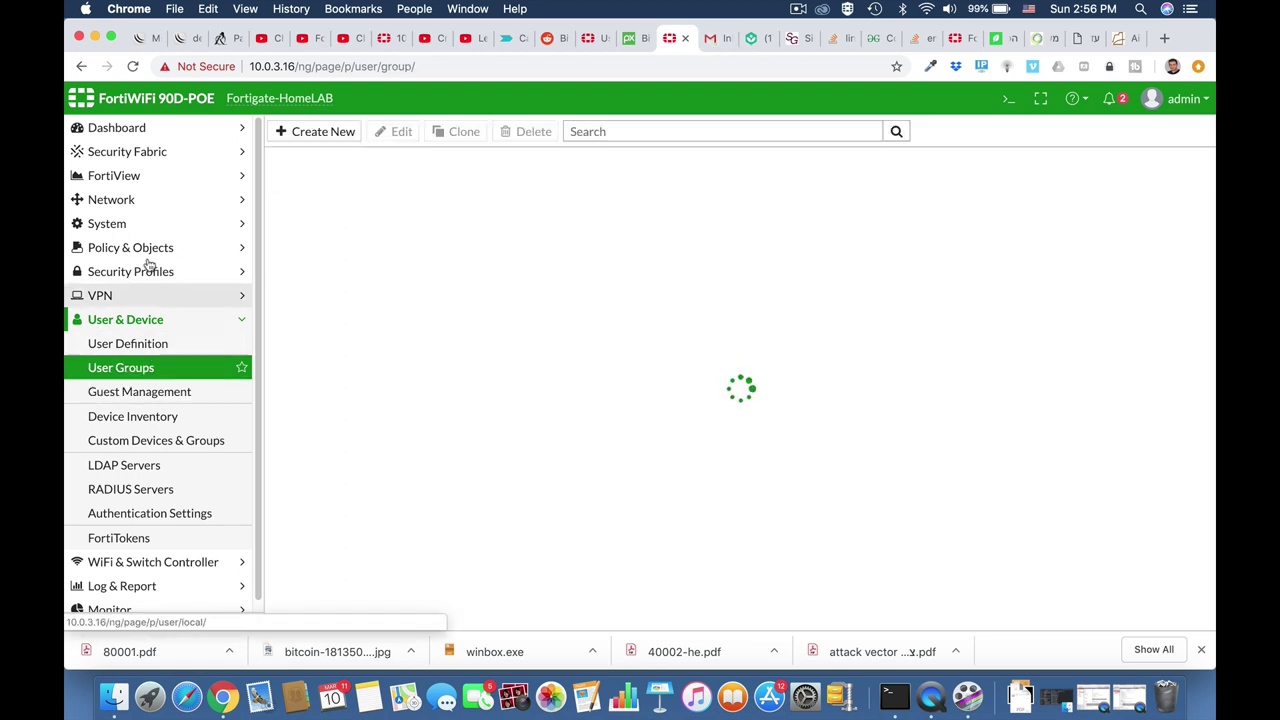
click(128, 248)
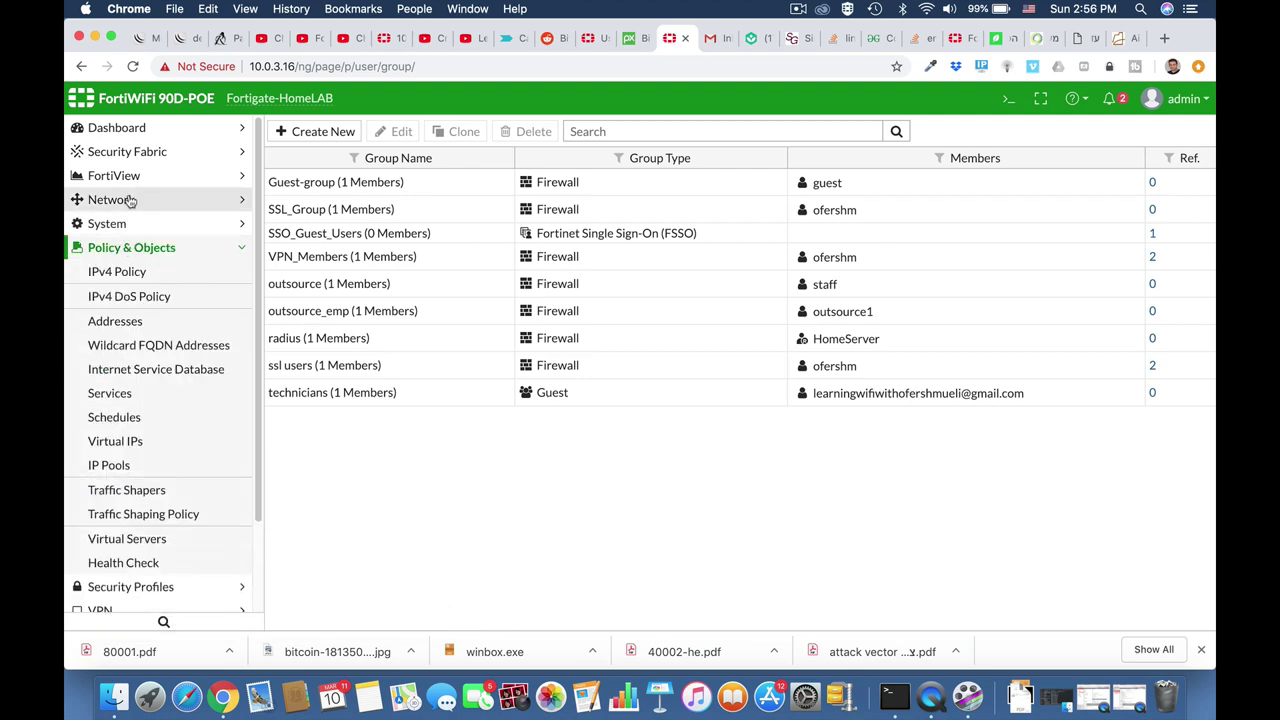
click(129, 199)
click(126, 226)
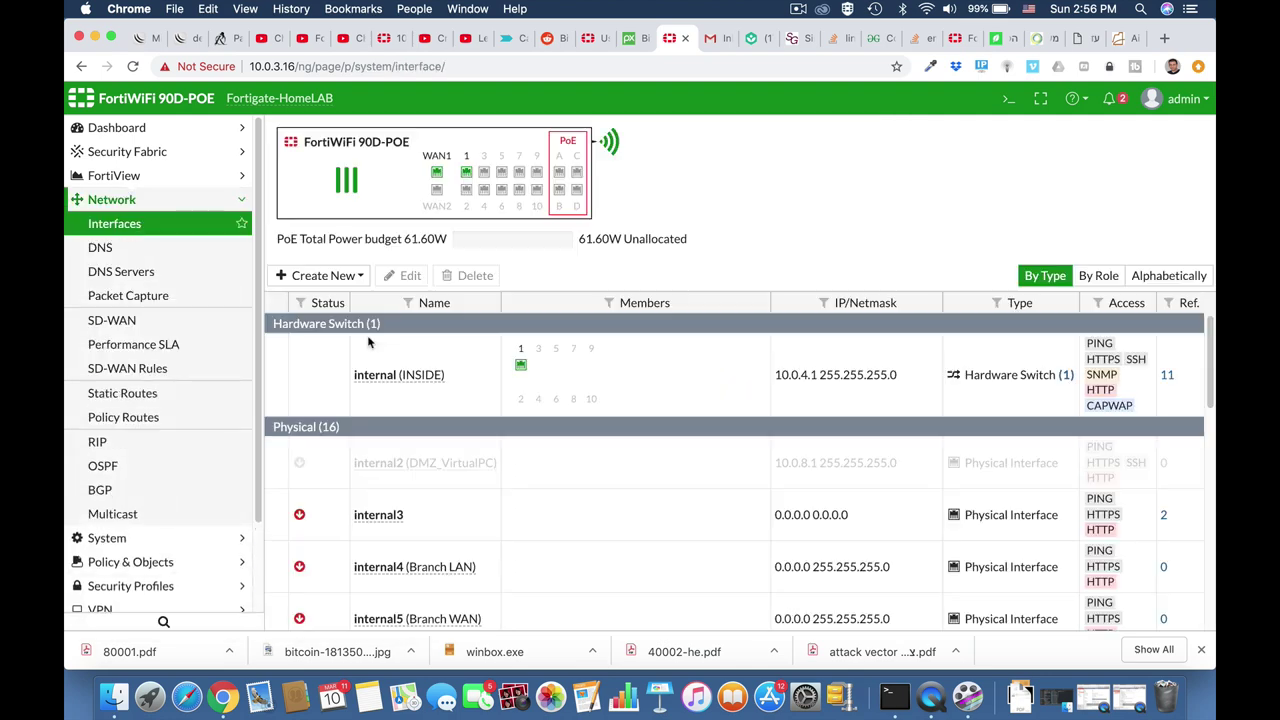
click(408, 376)
Set the internal interface to Captive Portal mode, restricted to the technicians user group.
click(410, 276)
scroll(410, 287, down, 5)
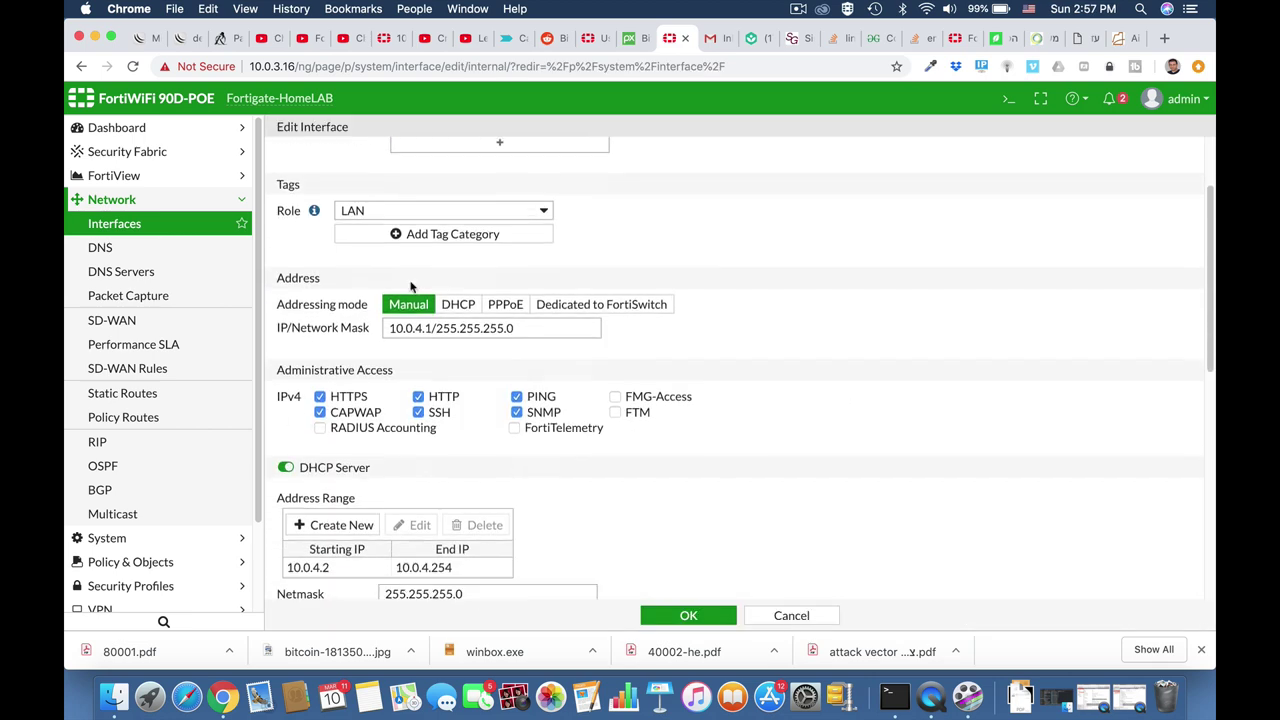
scroll(410, 287, down, 6)
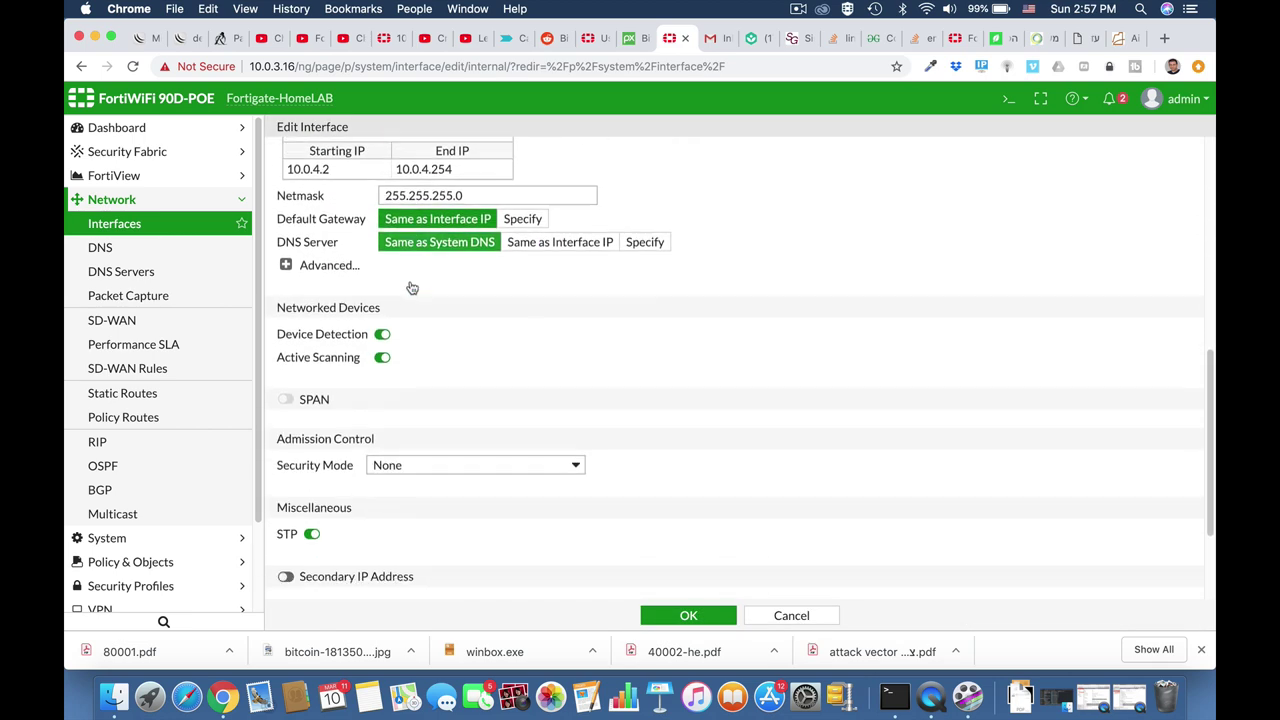
scroll(412, 288, down, 2)
click(414, 320)
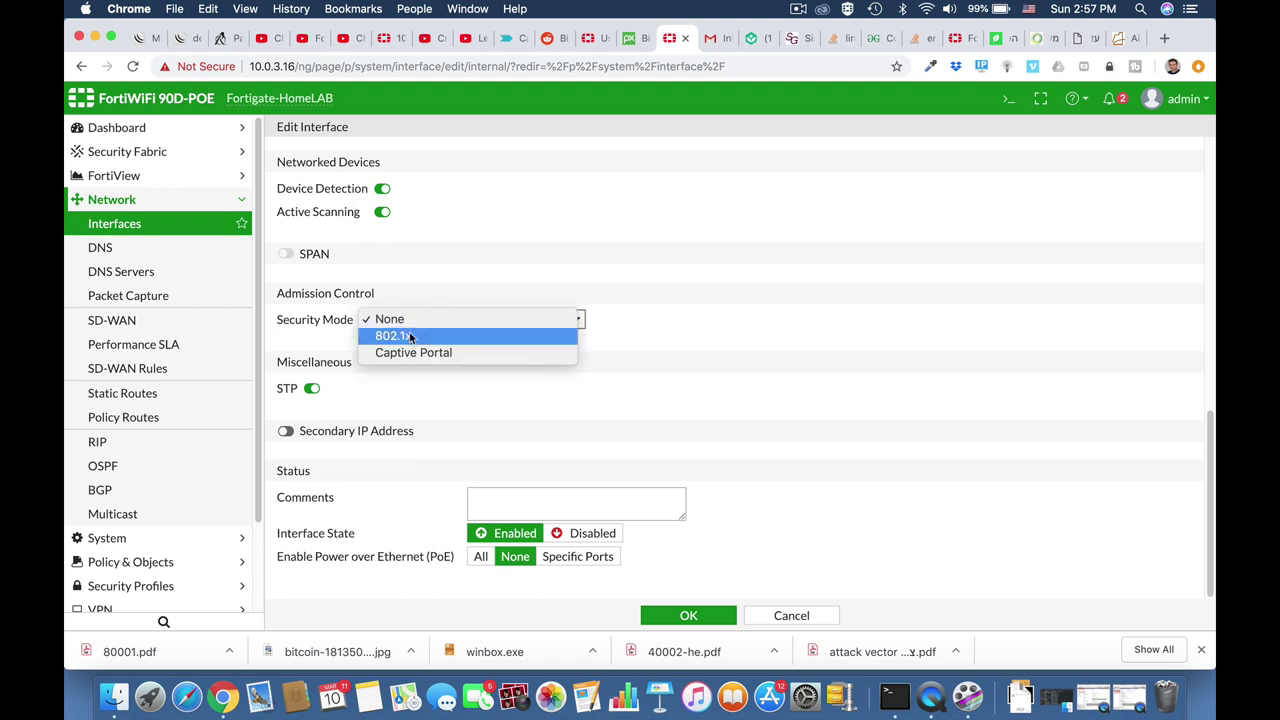
click(410, 355)
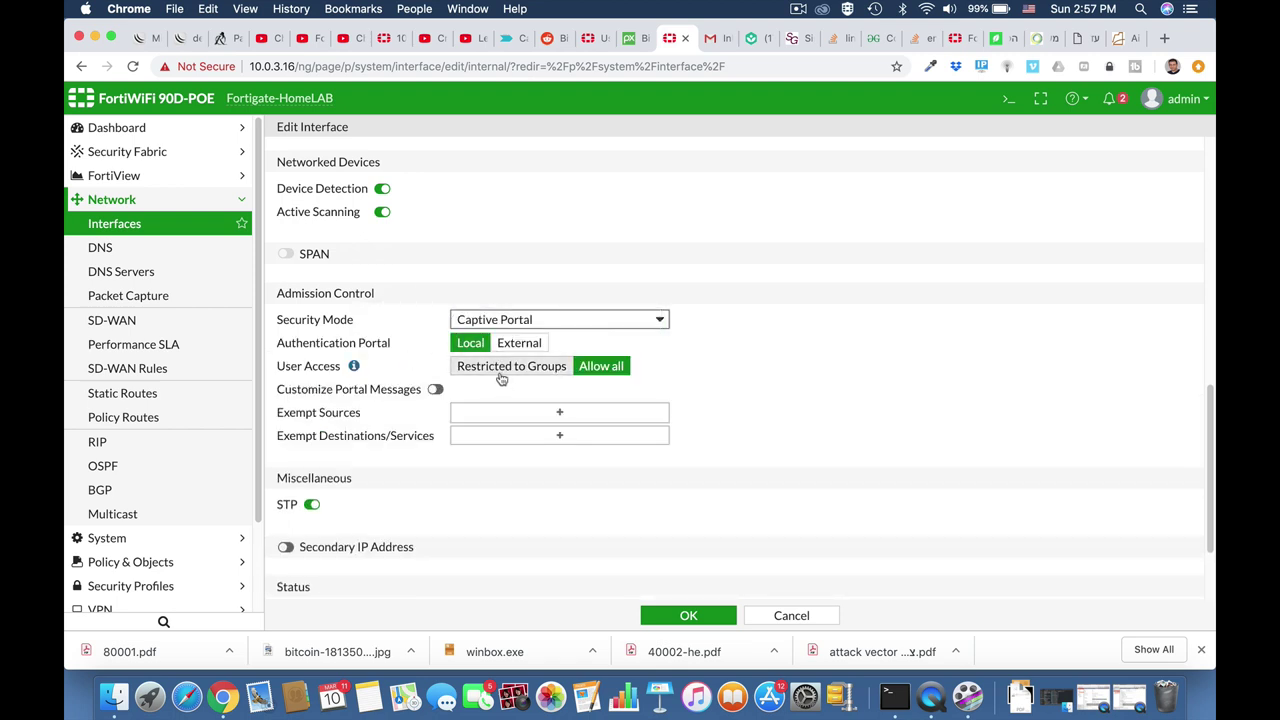
click(502, 370)
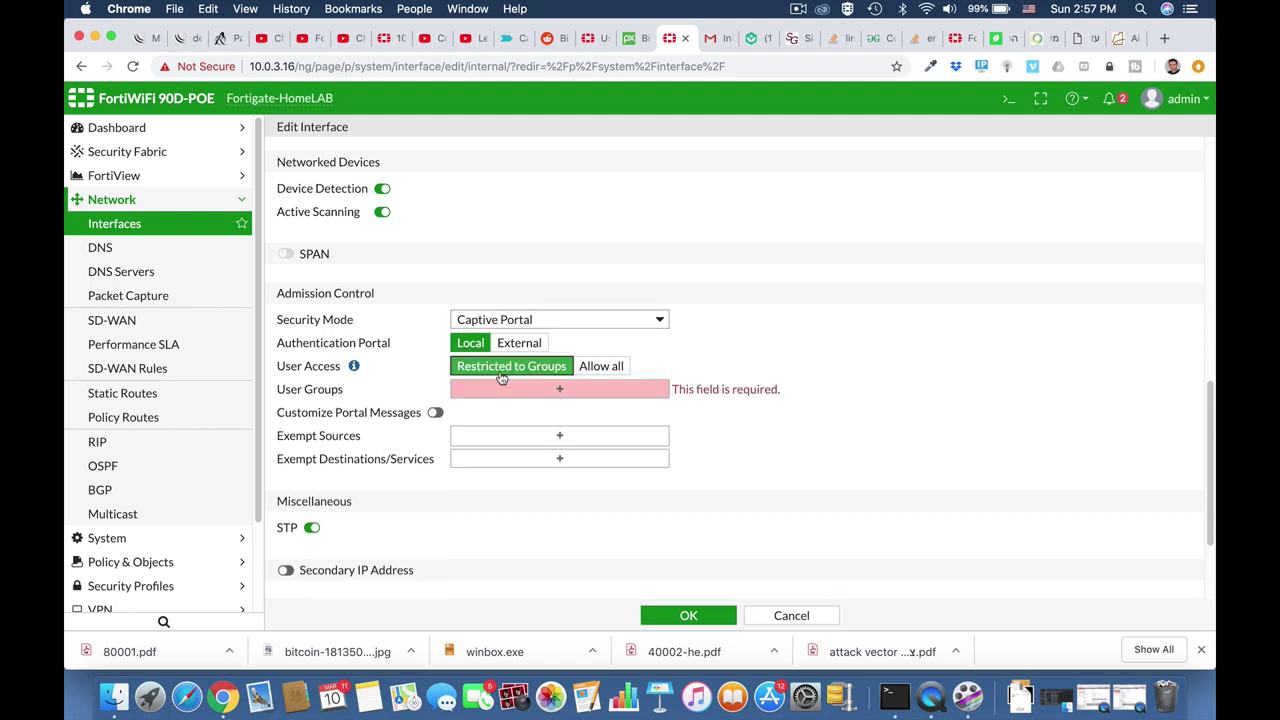
click(562, 393)
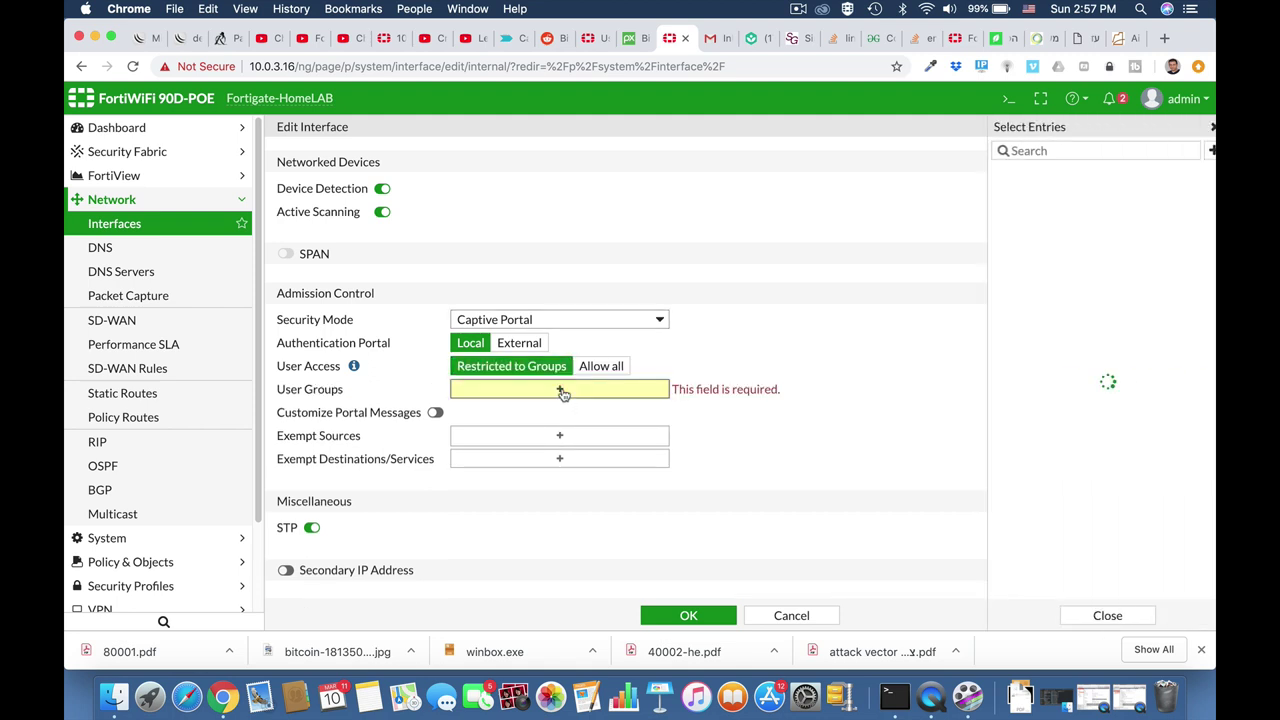
click(1030, 296)
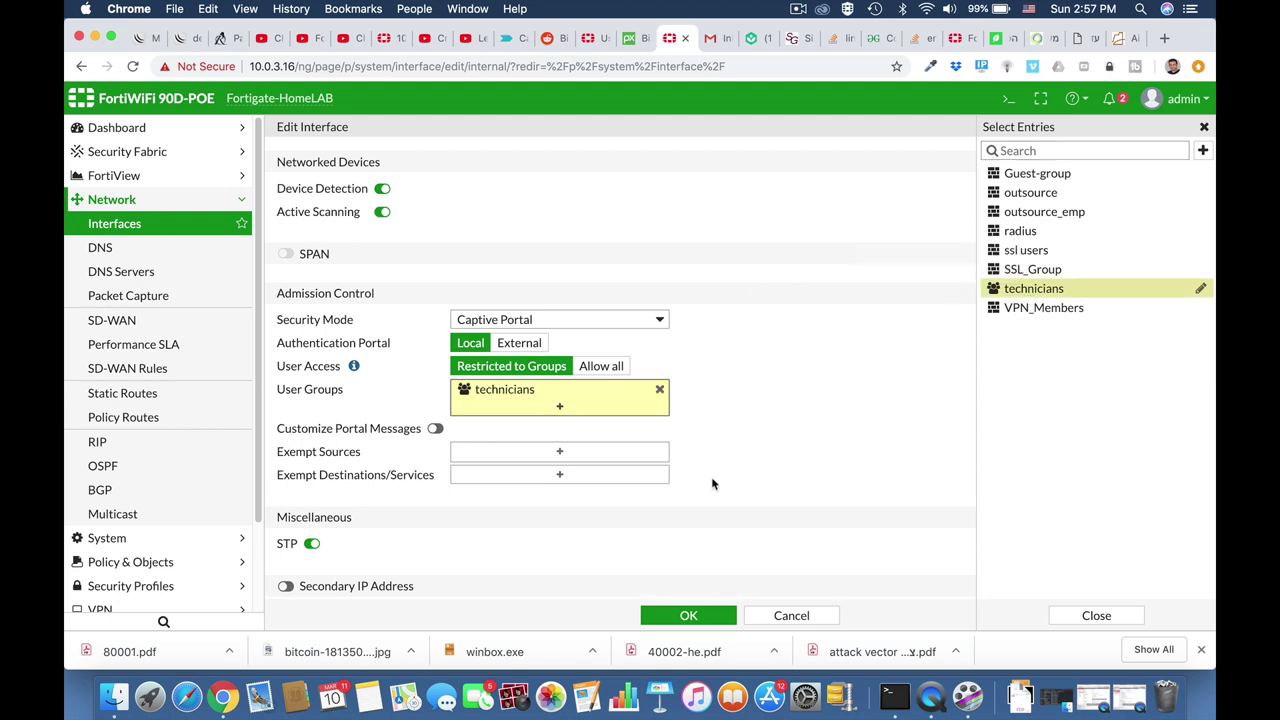
scroll(712, 484, down, 3)
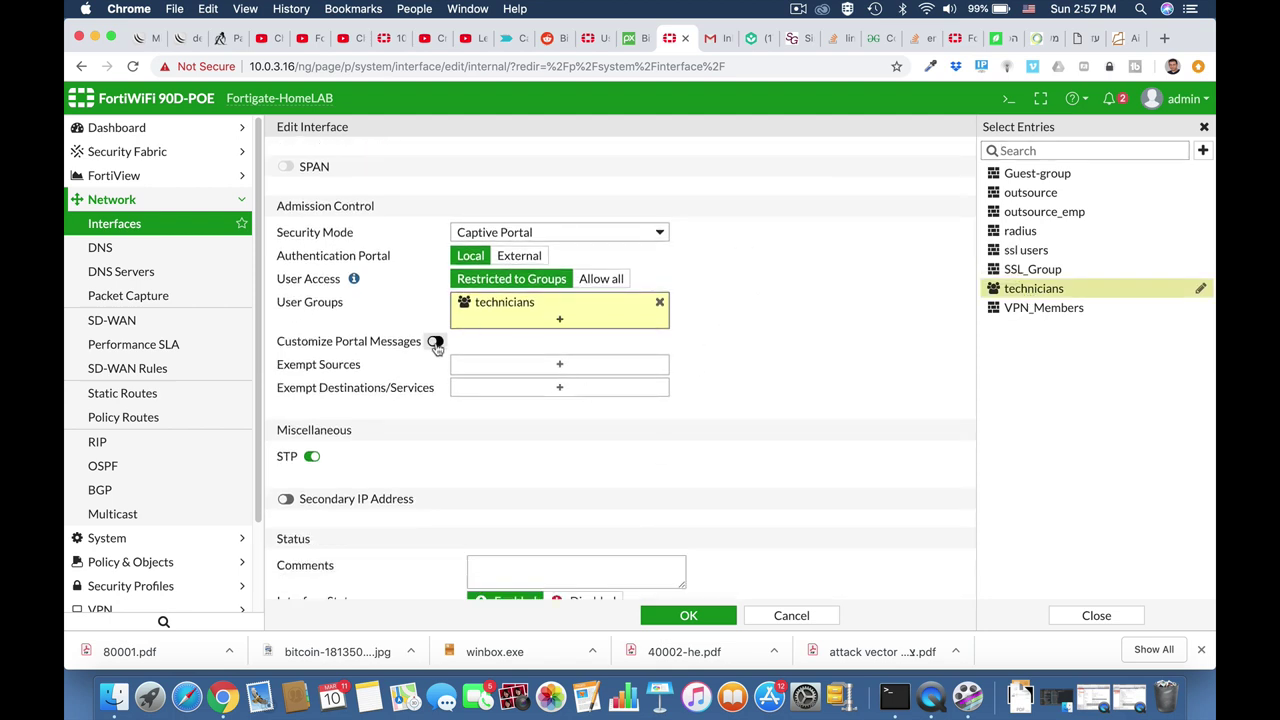
Enable Customize Portal Messages and review the replacement message list before closing the editor.
click(436, 343)
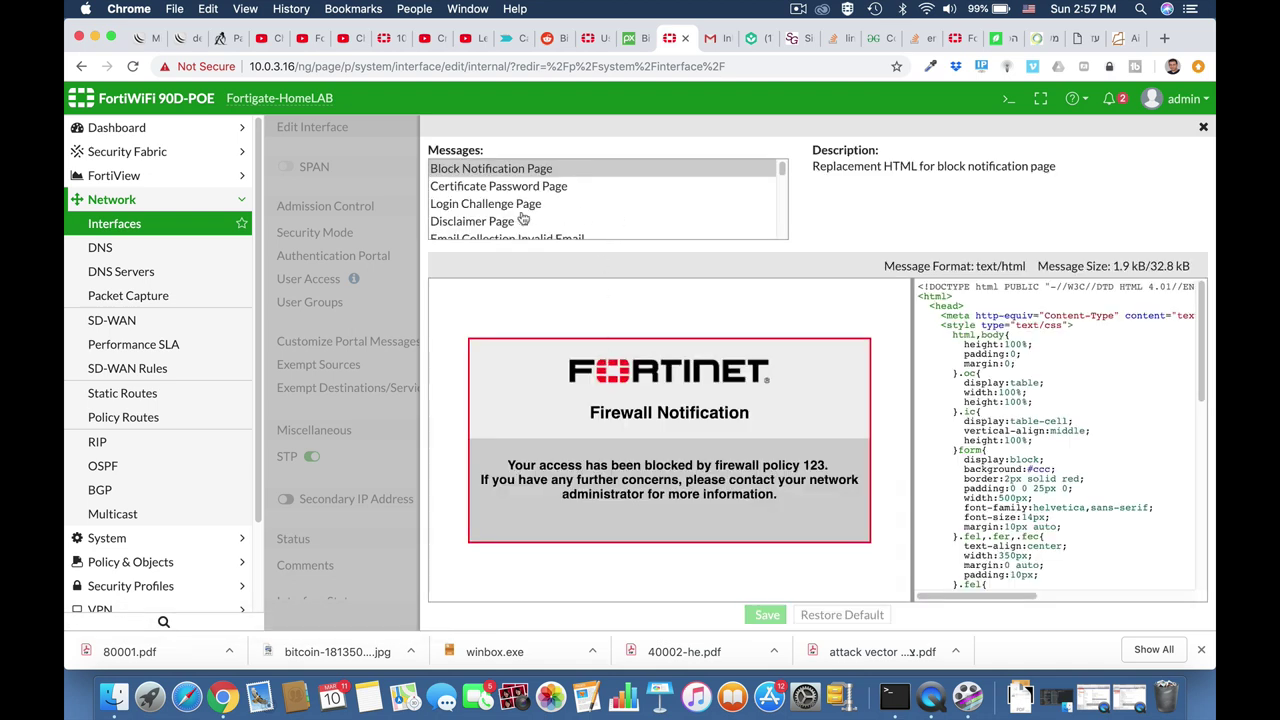
scroll(521, 216, down, 3)
scroll(521, 217, down, 2)
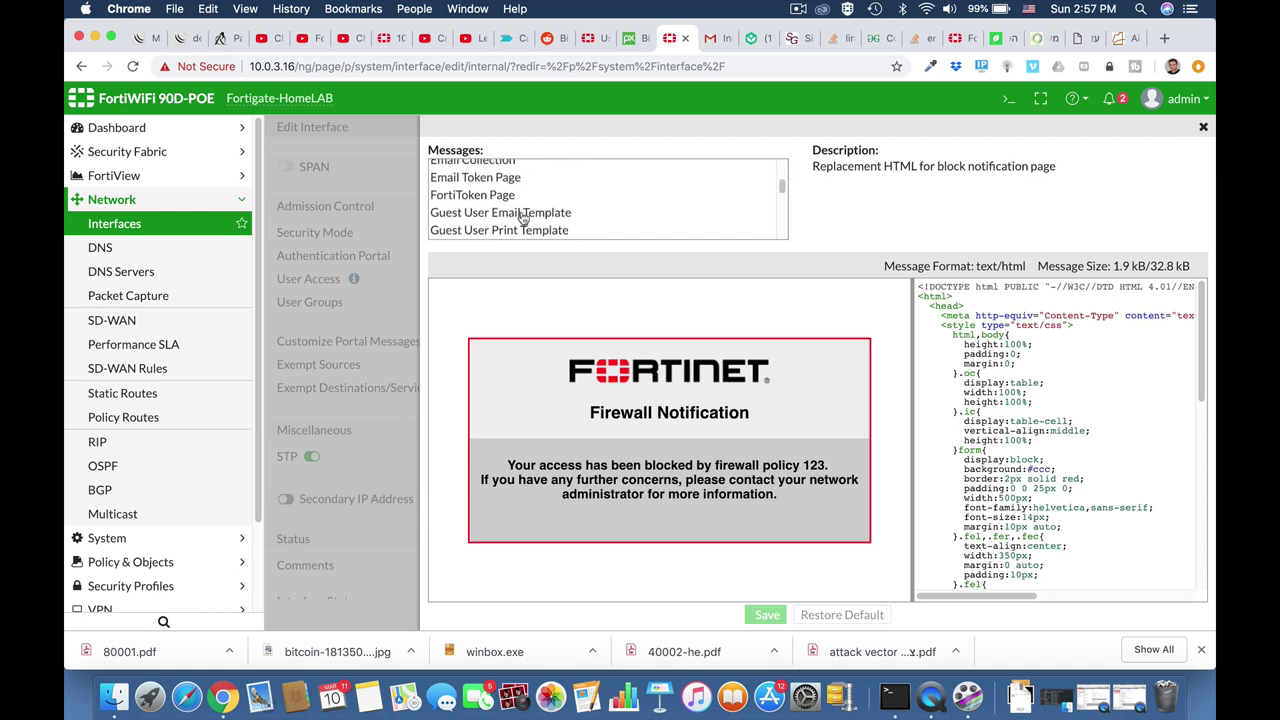
scroll(521, 217, up, 3)
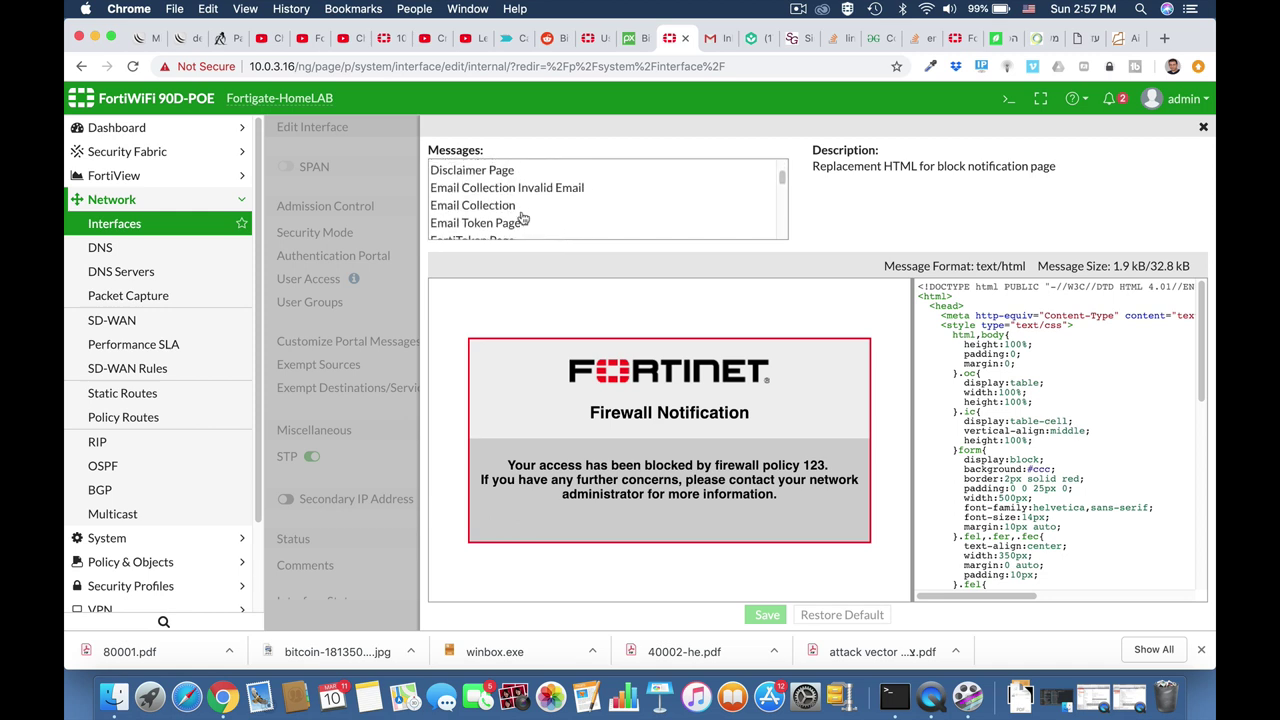
scroll(521, 218, up, 2)
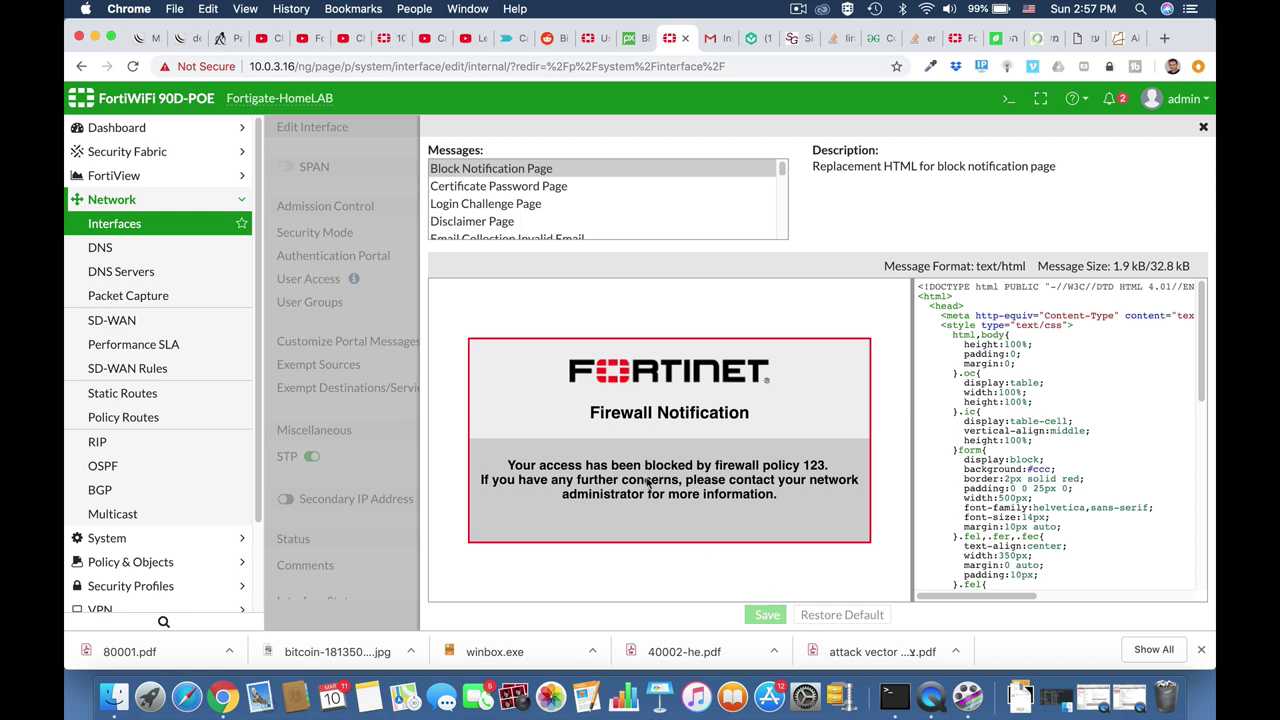
click(1204, 131)
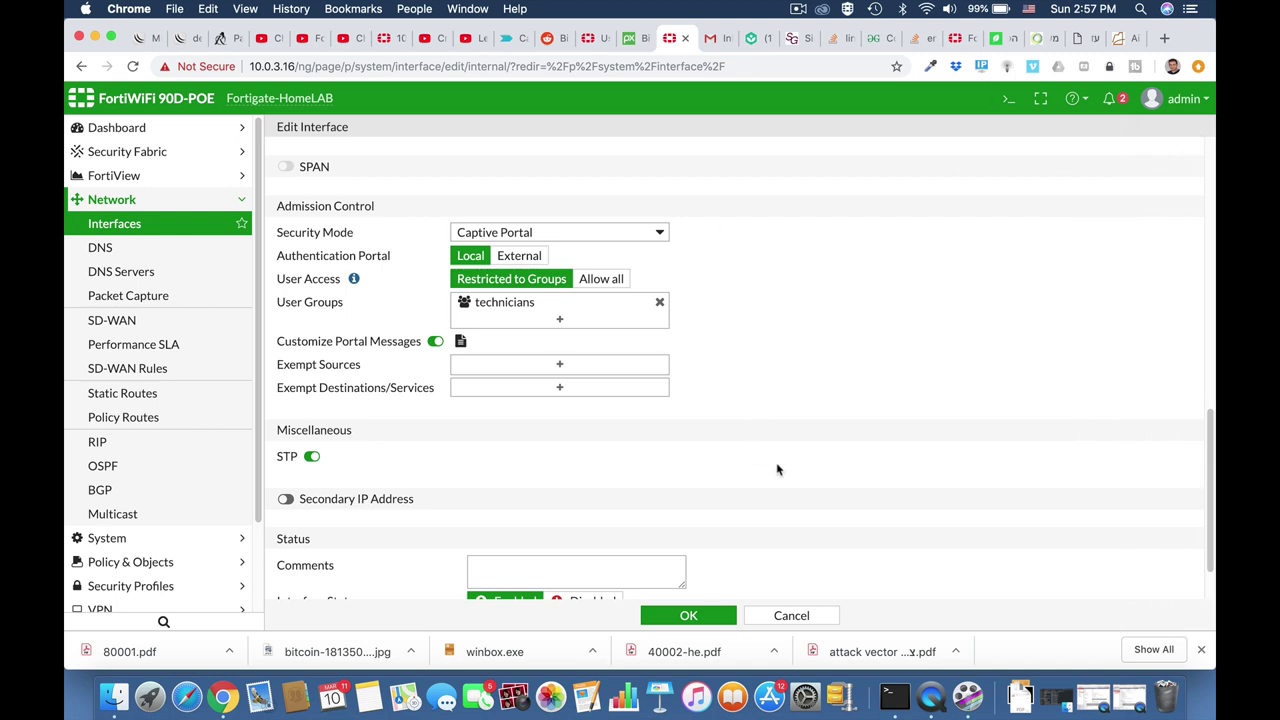
Save the internal interface's captive portal settings.
scroll(777, 469, down, 2)
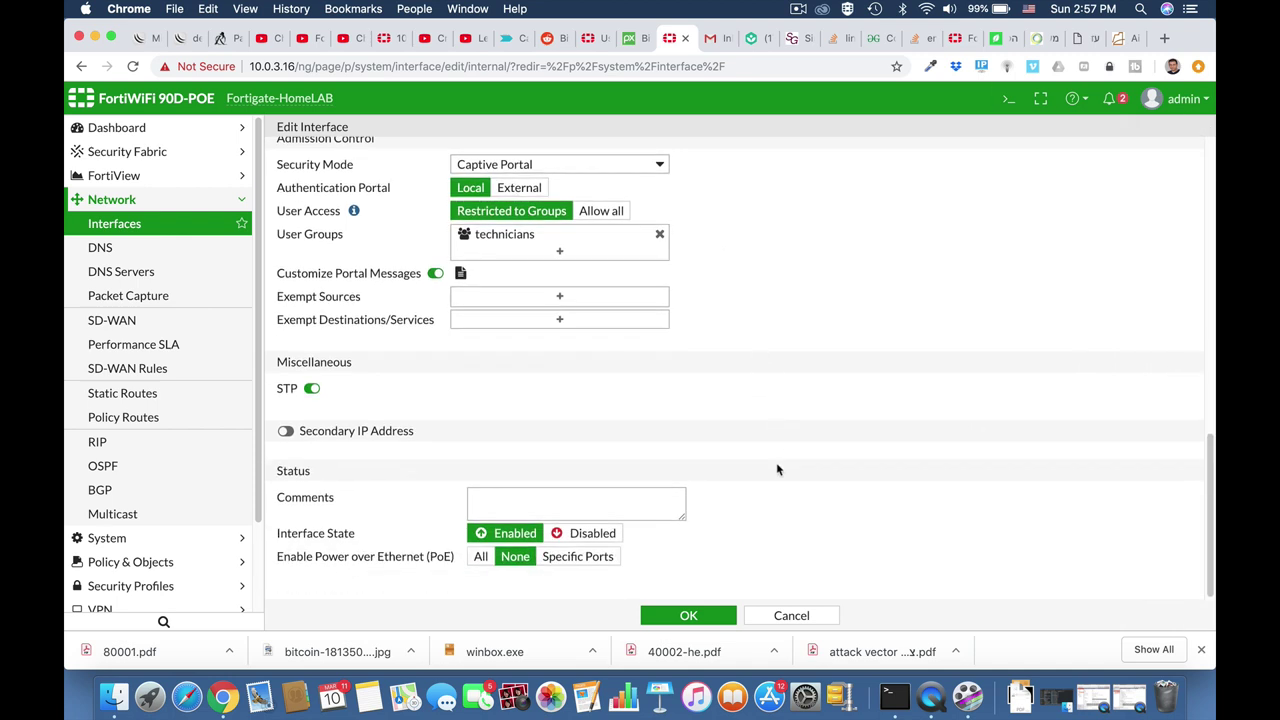
click(690, 616)
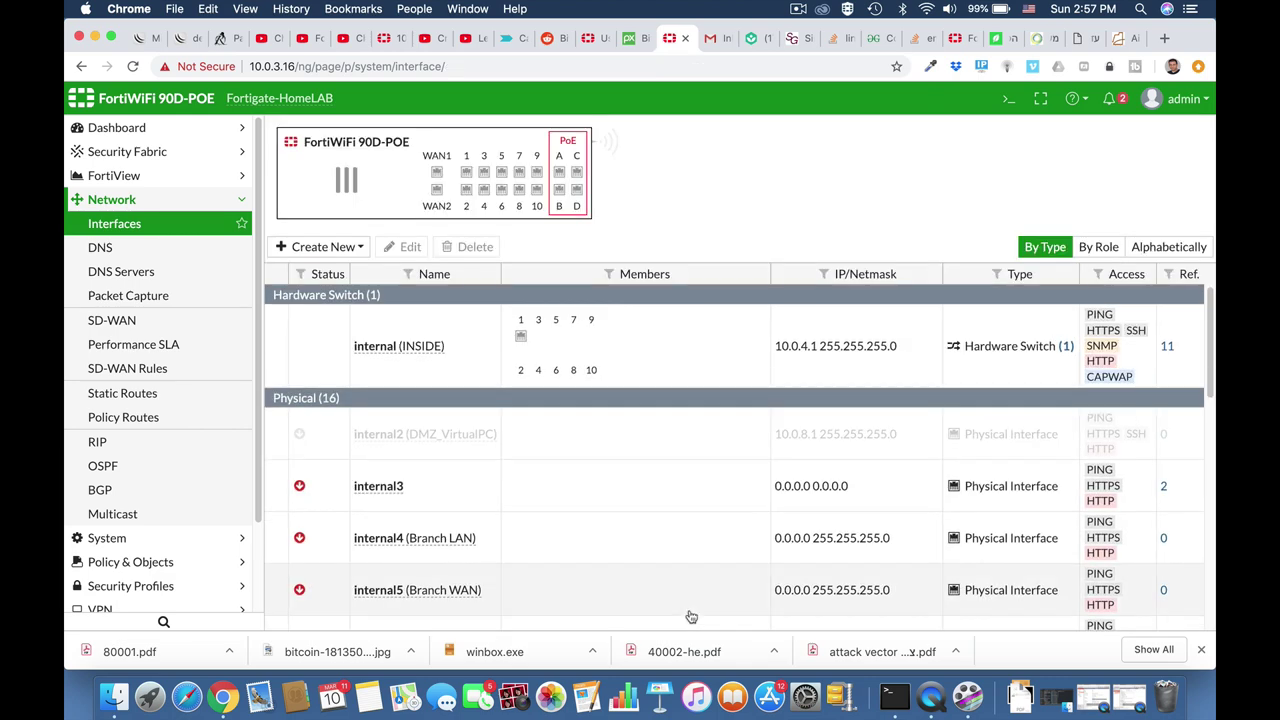
In the Gmail tab, browse to ynet to trigger the captive portal login page.
click(719, 44)
click(678, 67)
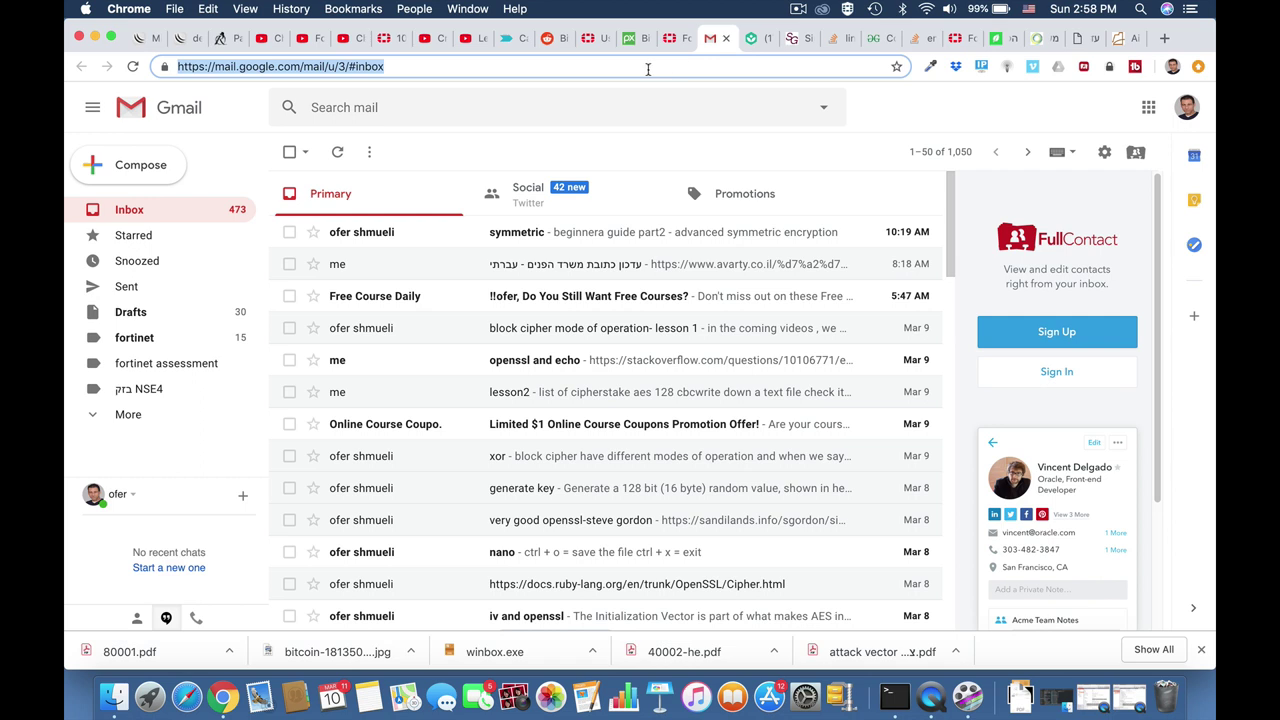
text(ynet)
key(Return)
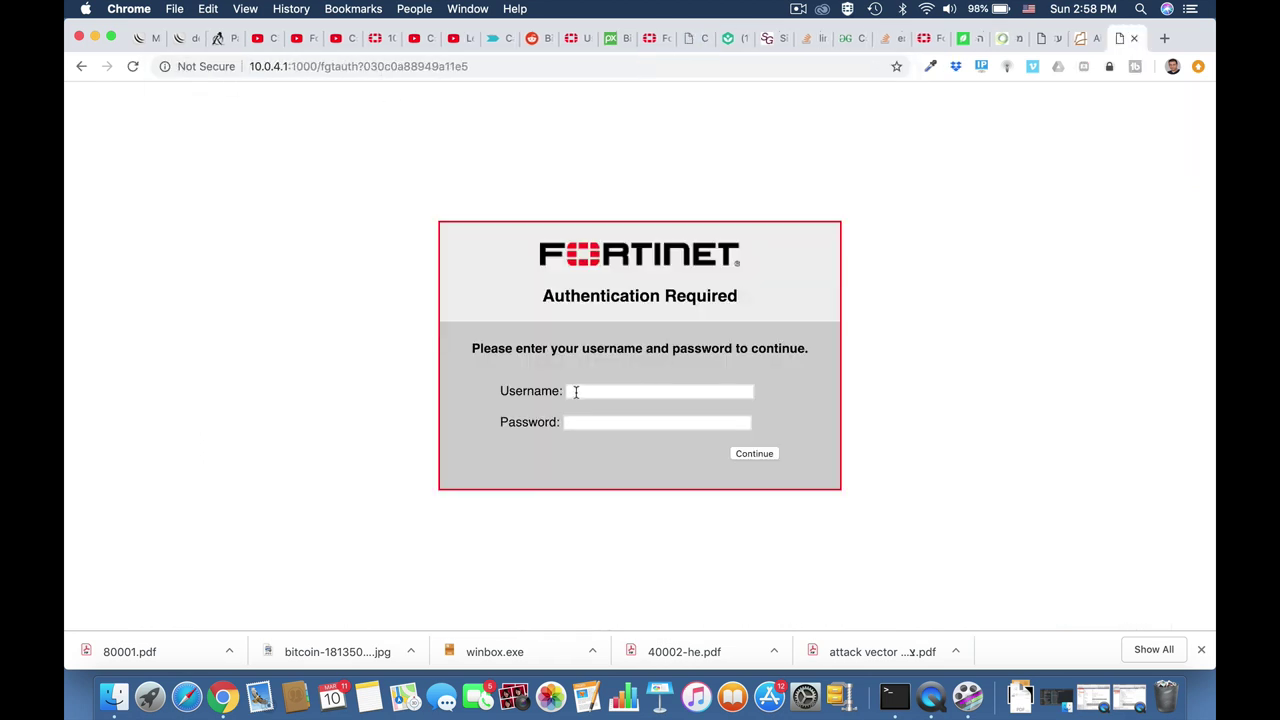
Log in to the captive portal with the guest's saved e-mail and pasted password.
click(576, 390)
text(ofer)
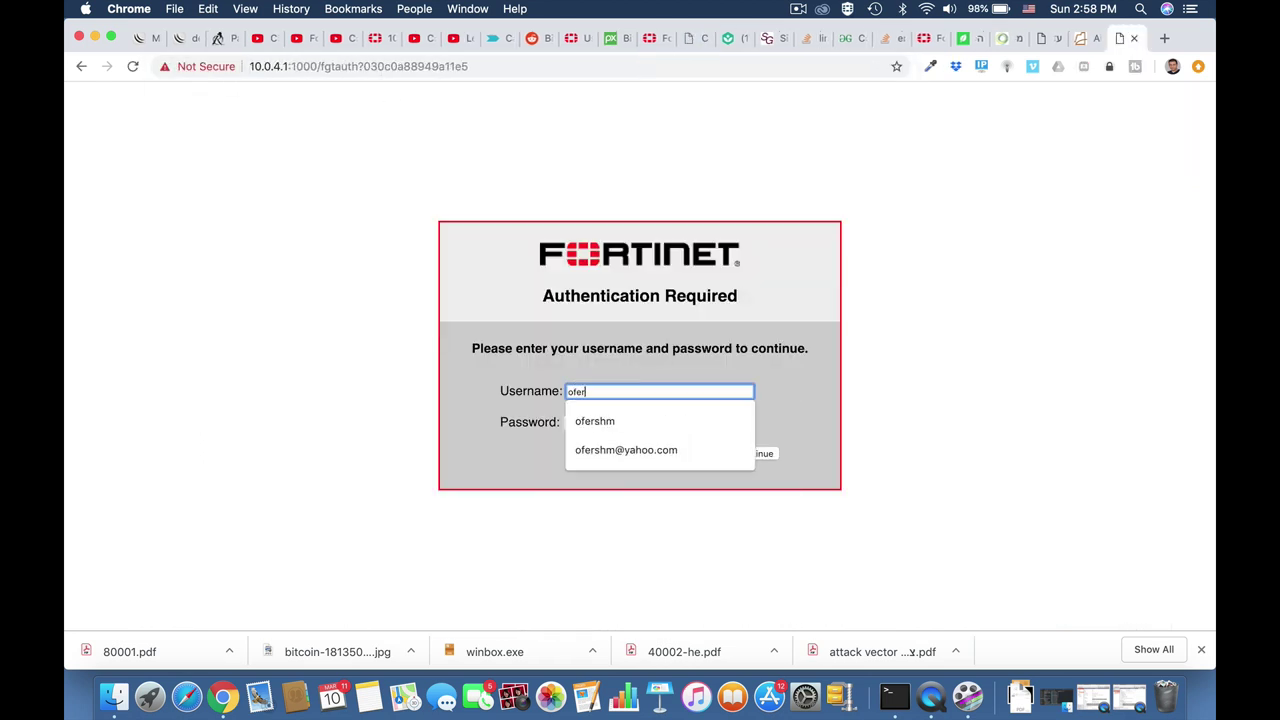
click(391, 443)
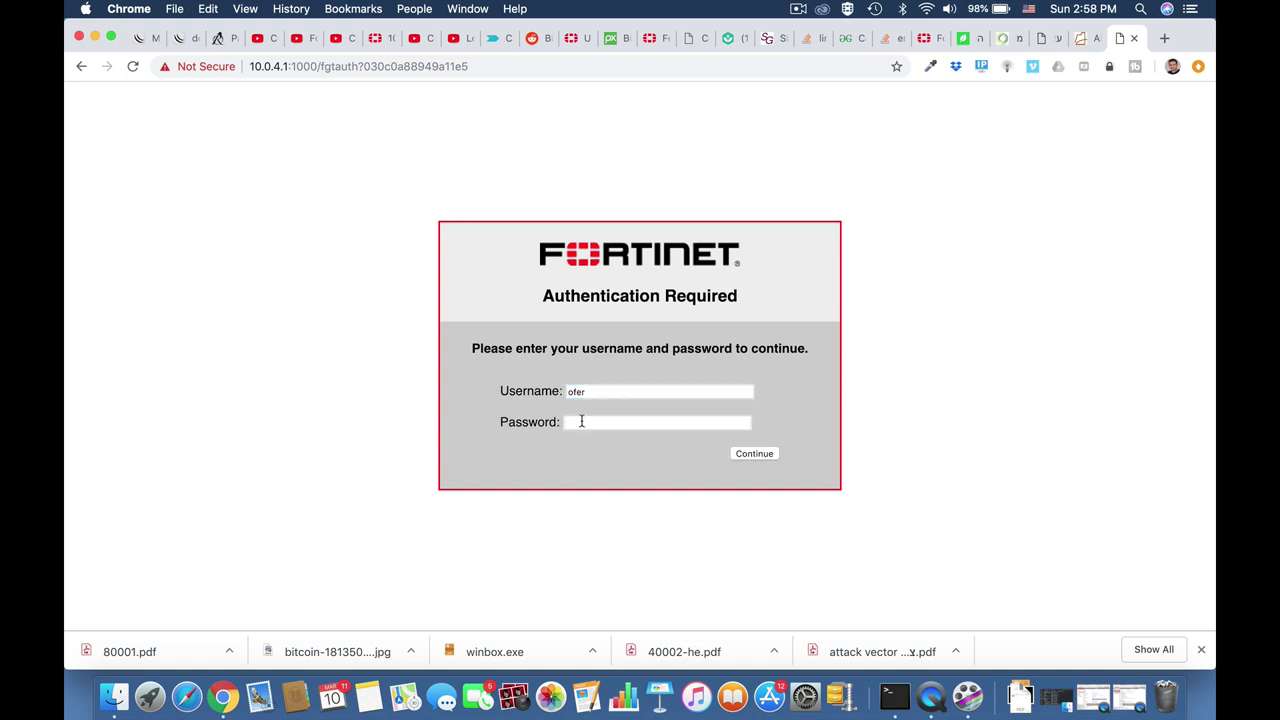
click(590, 424)
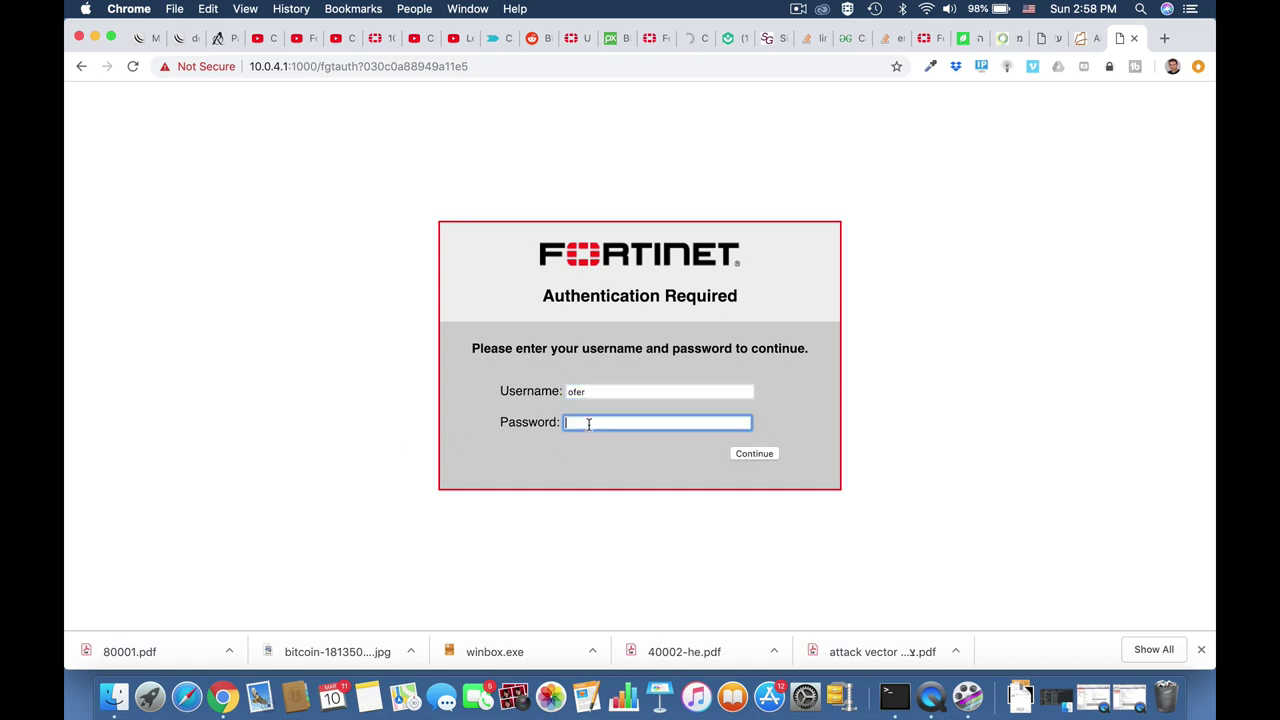
key(super+v)
drag(590, 392, 540, 397)
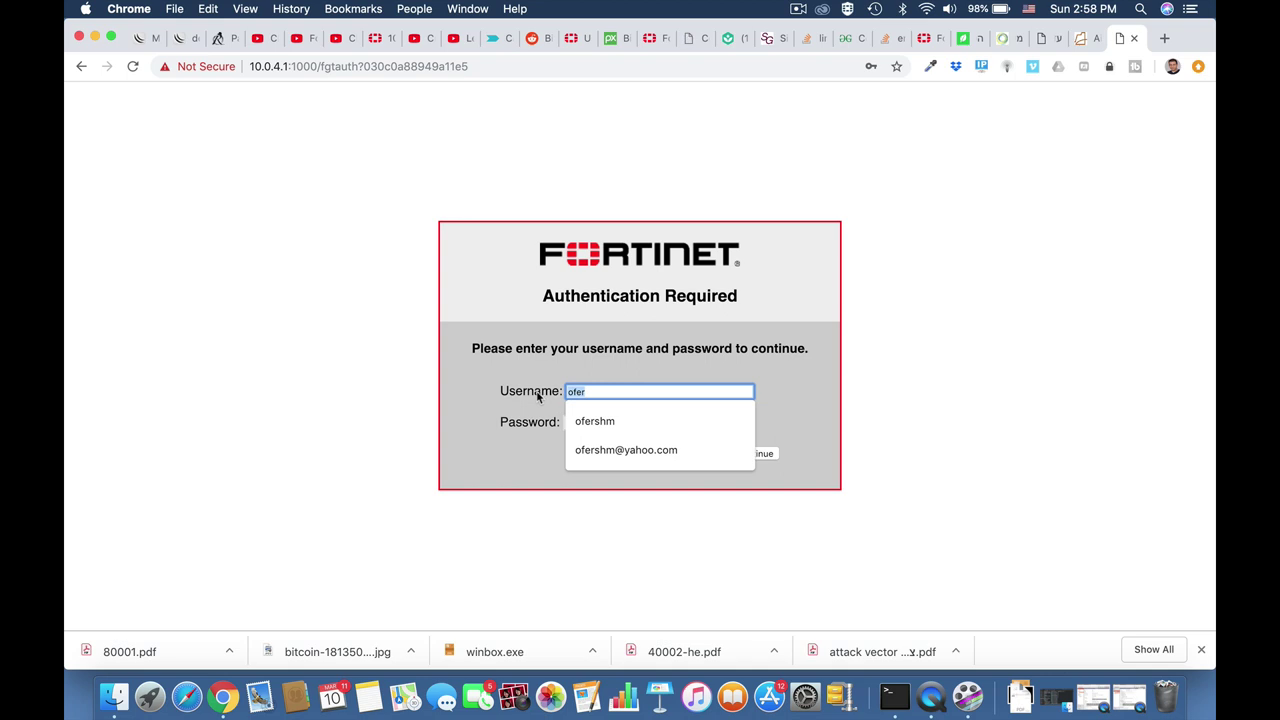
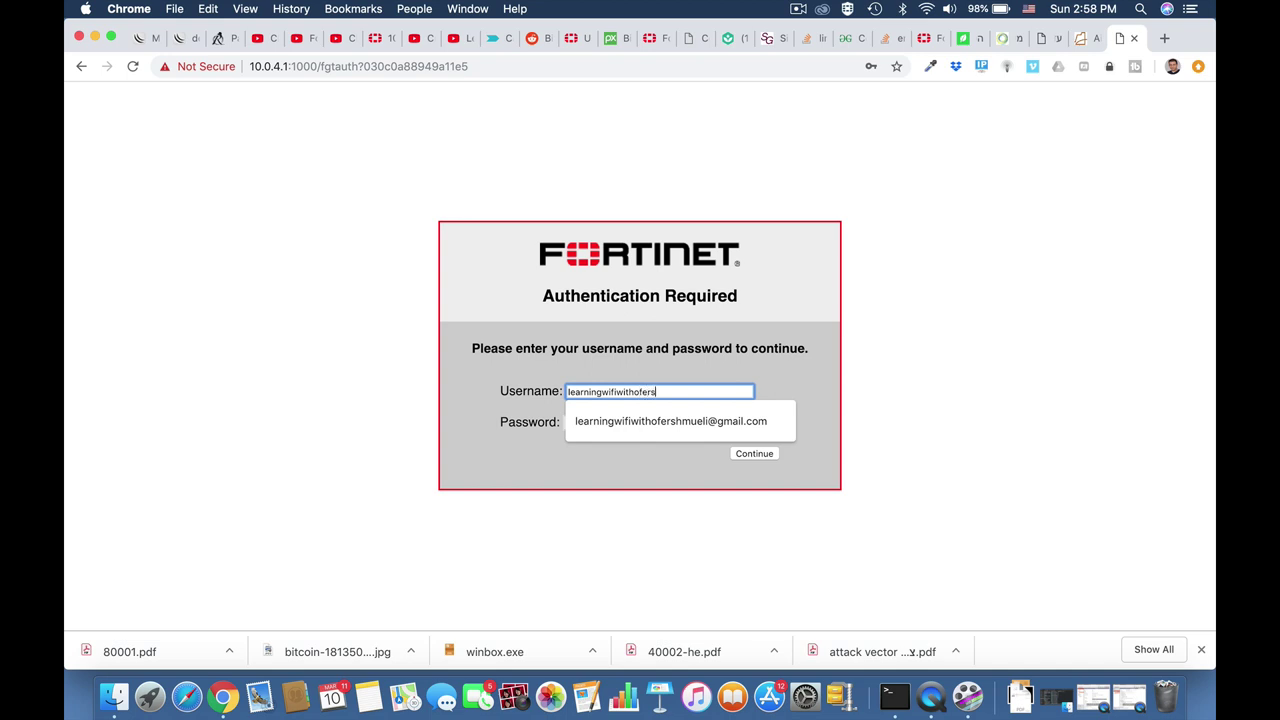
click(603, 421)
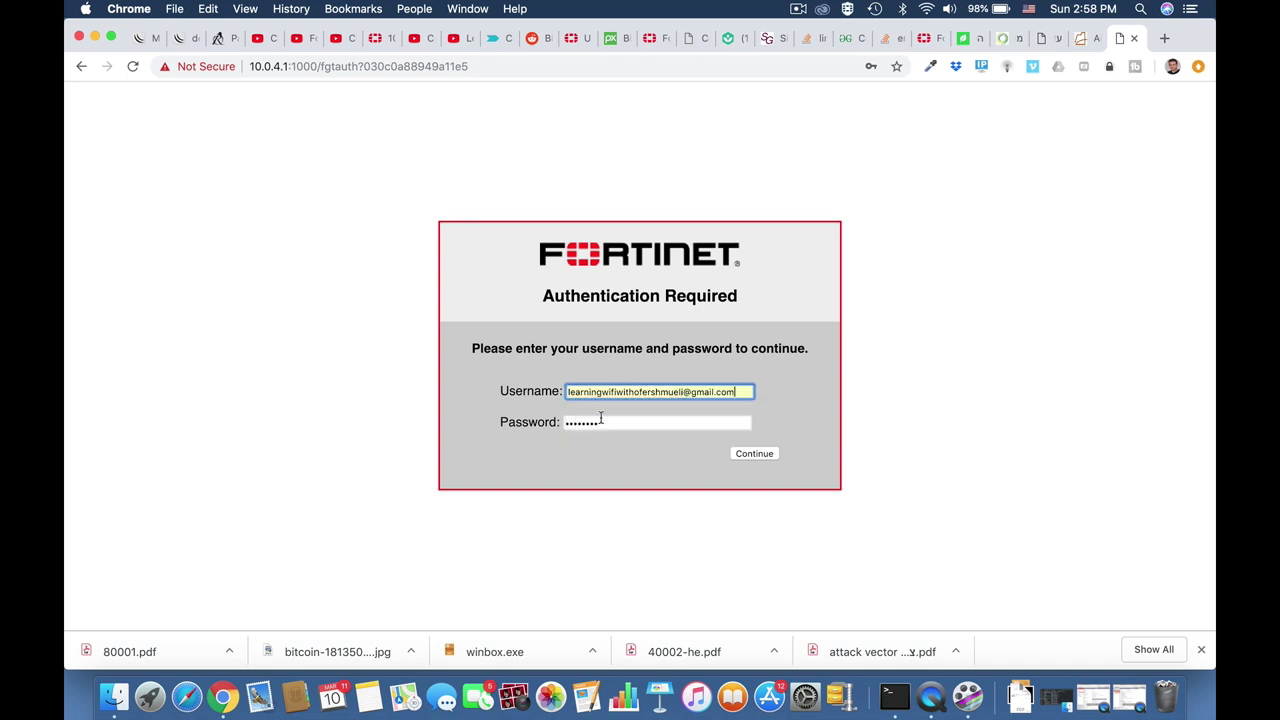
click(746, 458)
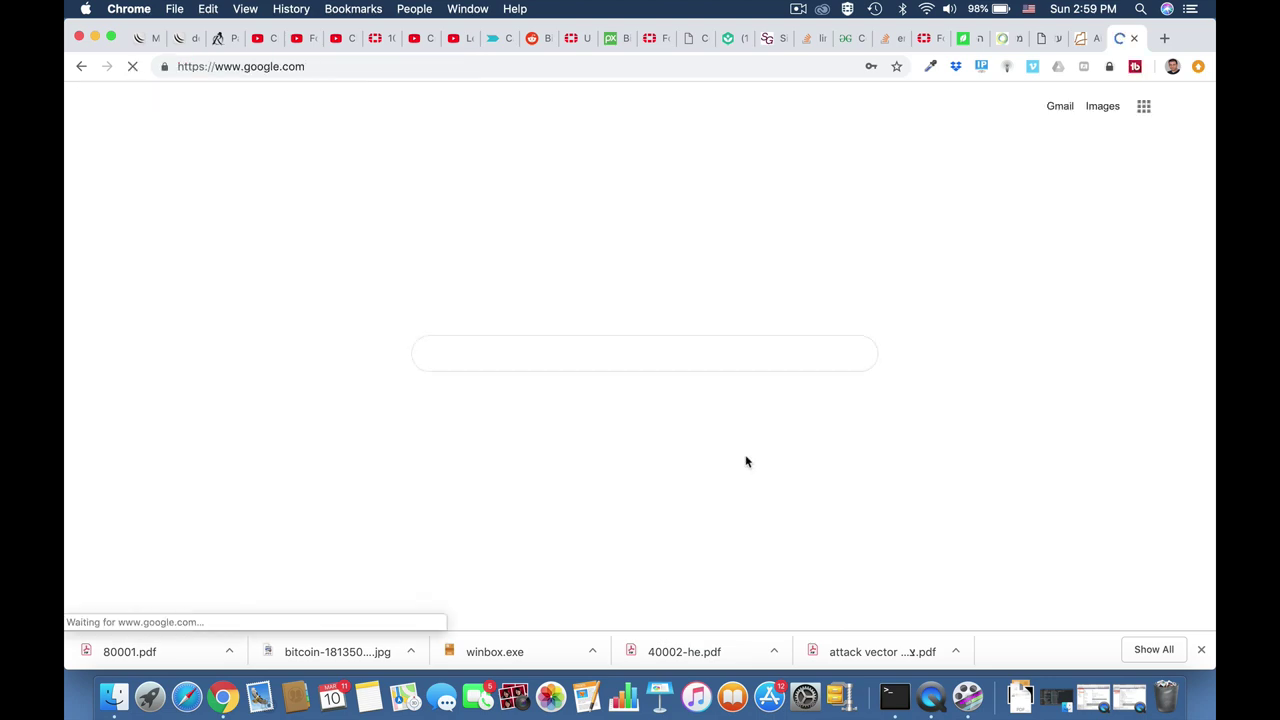